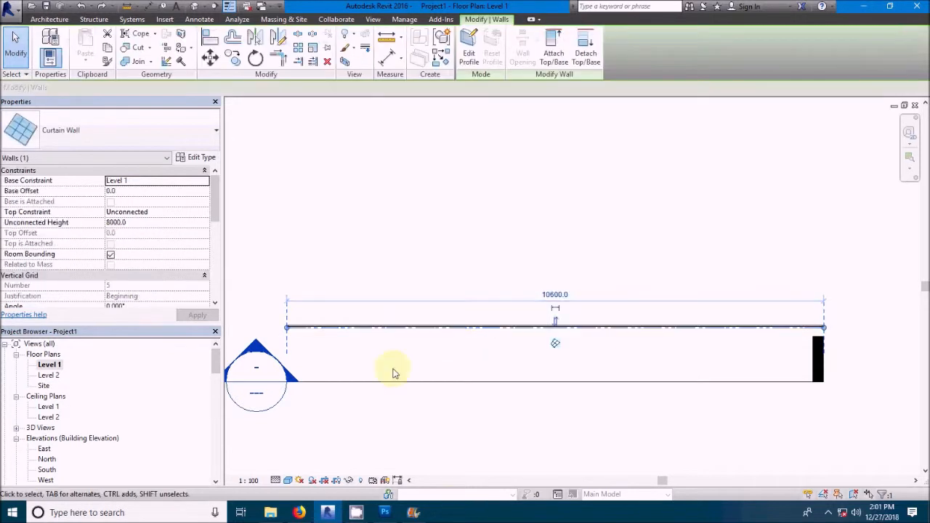
# Step: Open the view of the section line in front of the curtain wall, dismissing the reminder to save the project
pyautogui.click(404, 423)
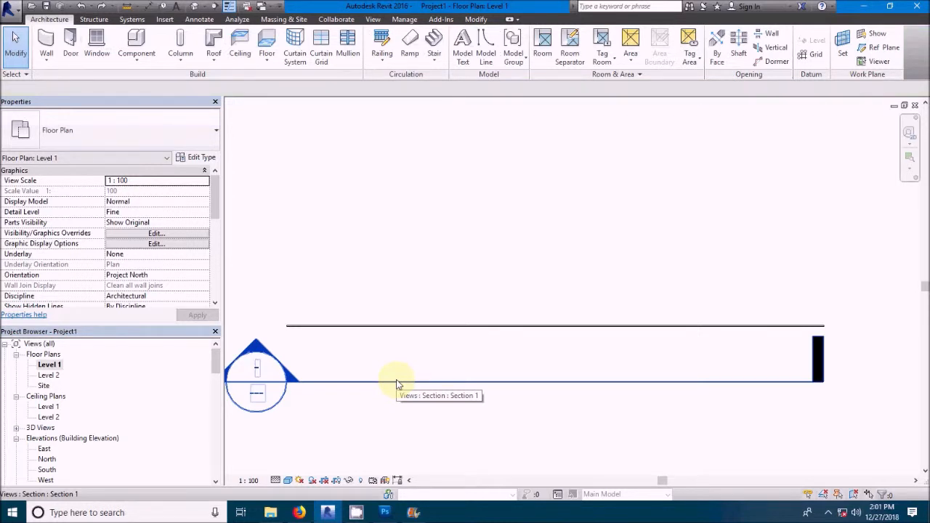
pyautogui.click(397, 382)
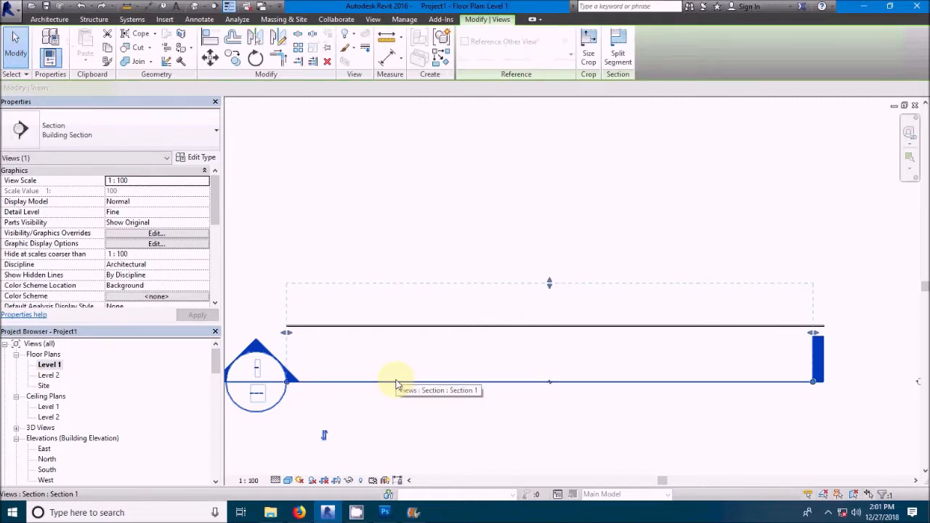
pyautogui.rightClick(397, 382)
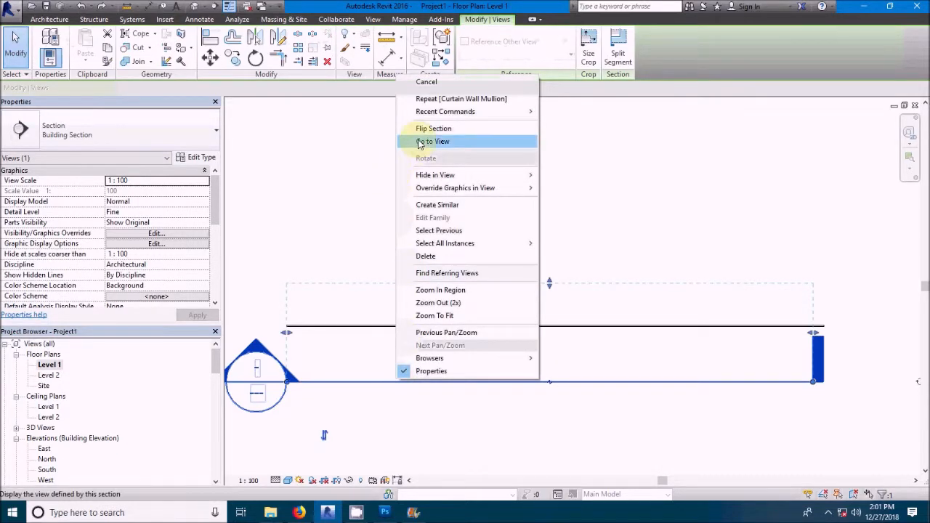
pyautogui.click(419, 144)
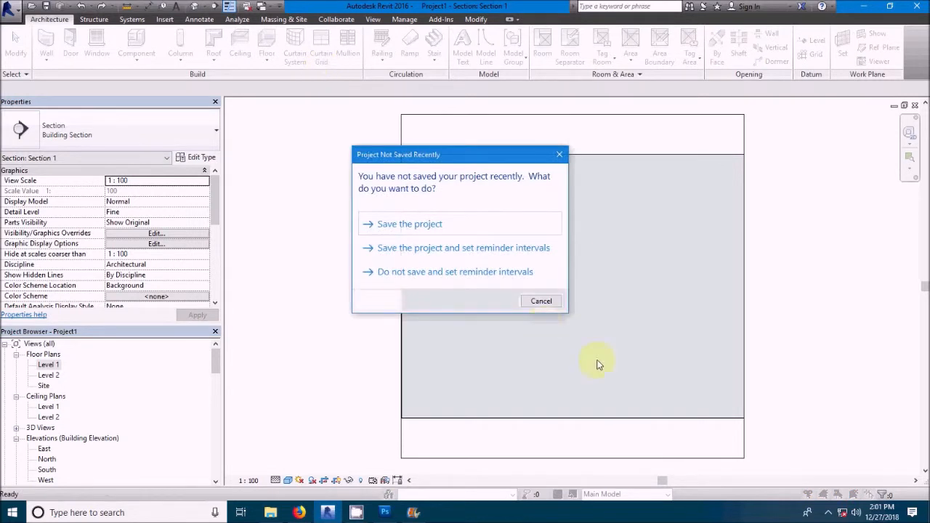
pyautogui.click(542, 302)
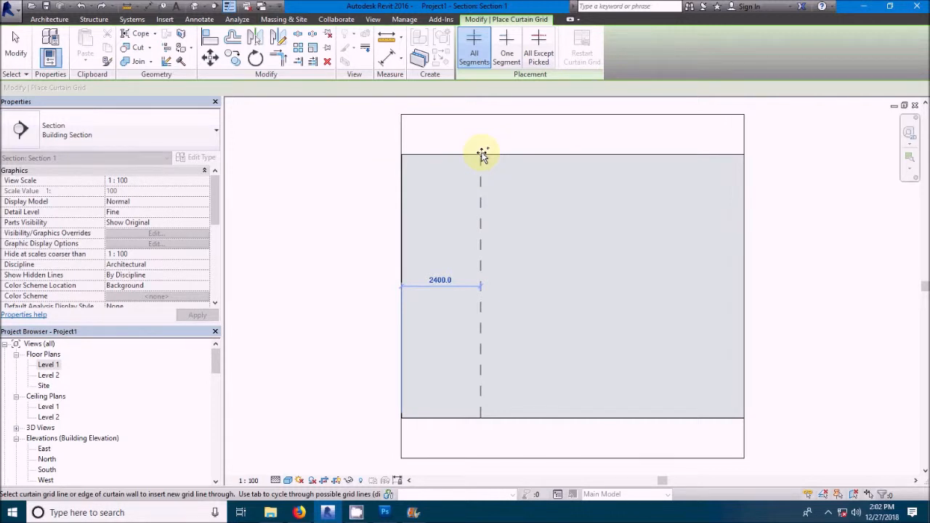
# Step: Divide the curtain wall with vertical grid lines spaced 2400, 2300, 2300 and 1800, plus horizontal ones 6300 above the base and halfway below that
pyautogui.click(482, 154)
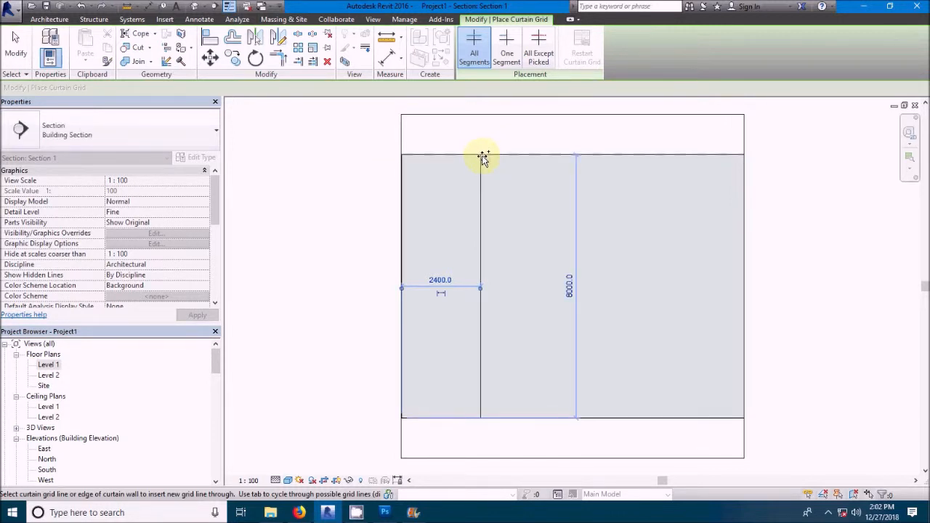
pyautogui.click(557, 156)
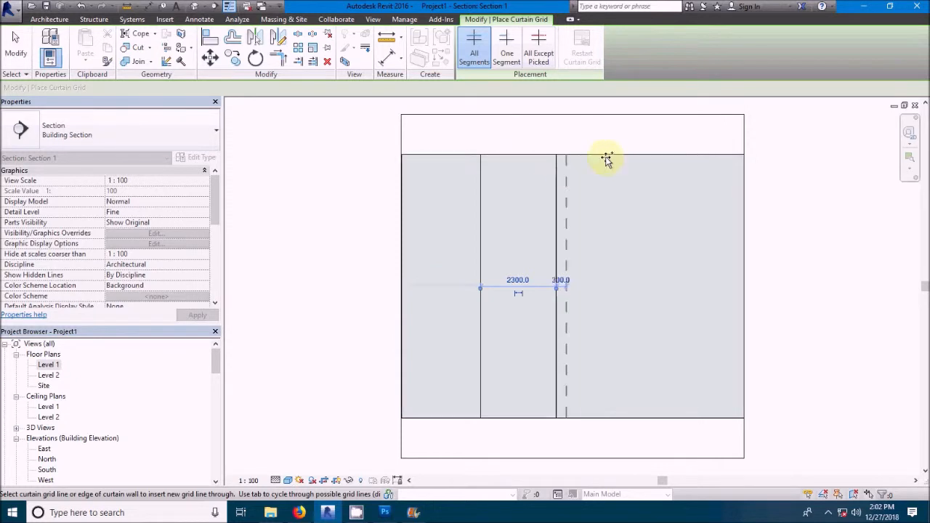
pyautogui.click(633, 156)
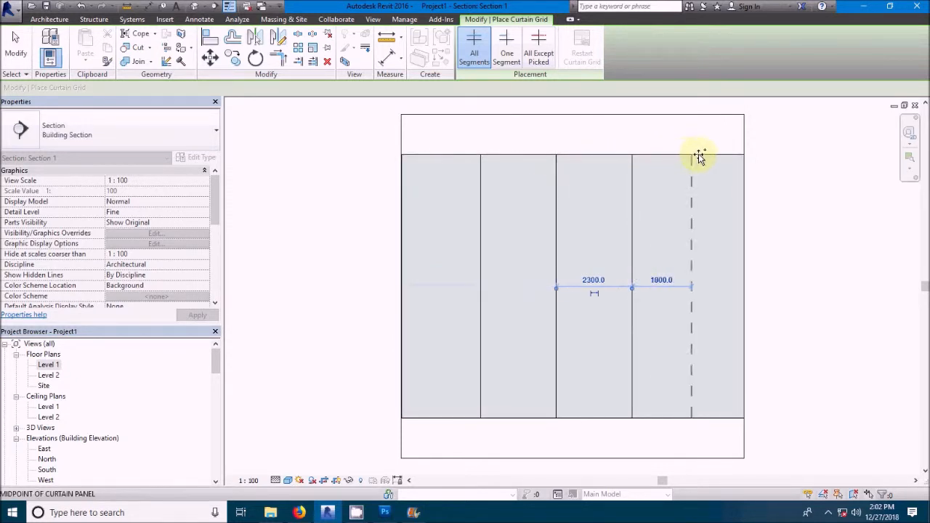
pyautogui.click(699, 156)
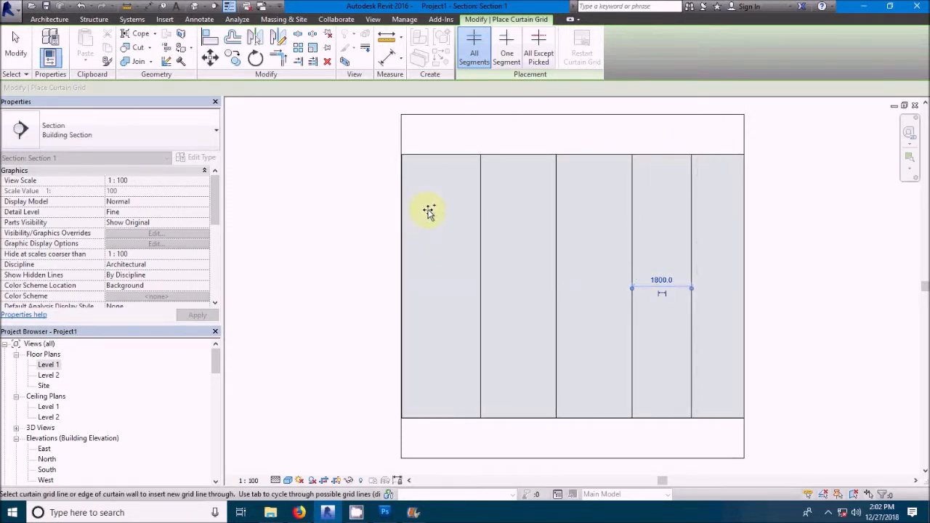
pyautogui.click(479, 211)
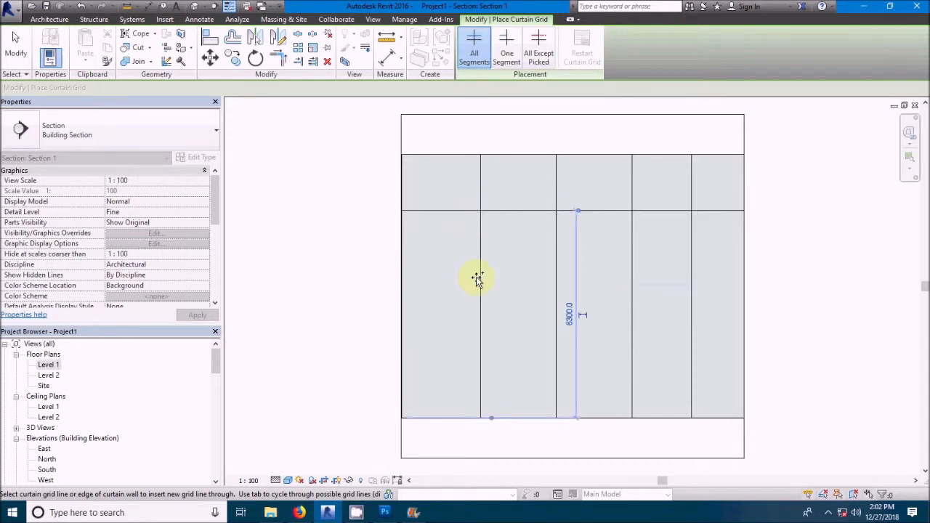
pyautogui.click(478, 314)
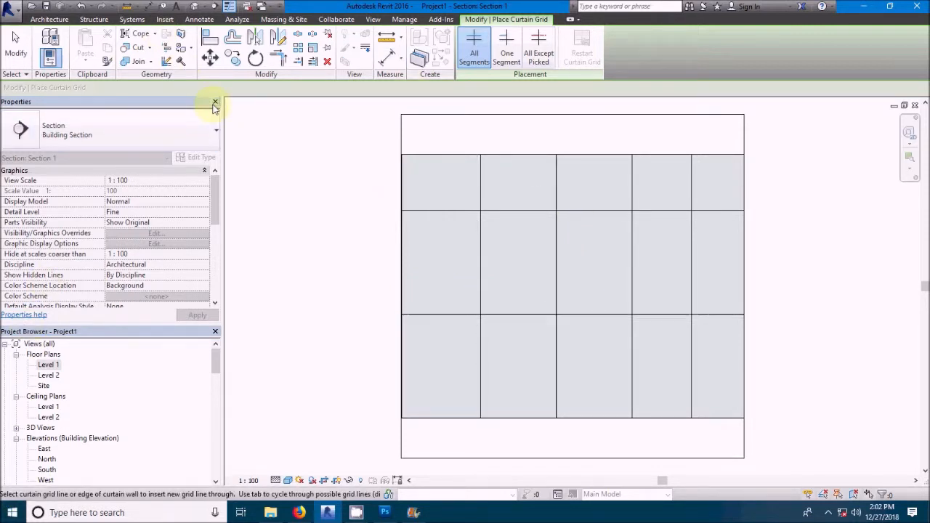
# Step: Place 50 x 150mm rectangular mullions on all grid lines of the curtain wall
pyautogui.click(49, 19)
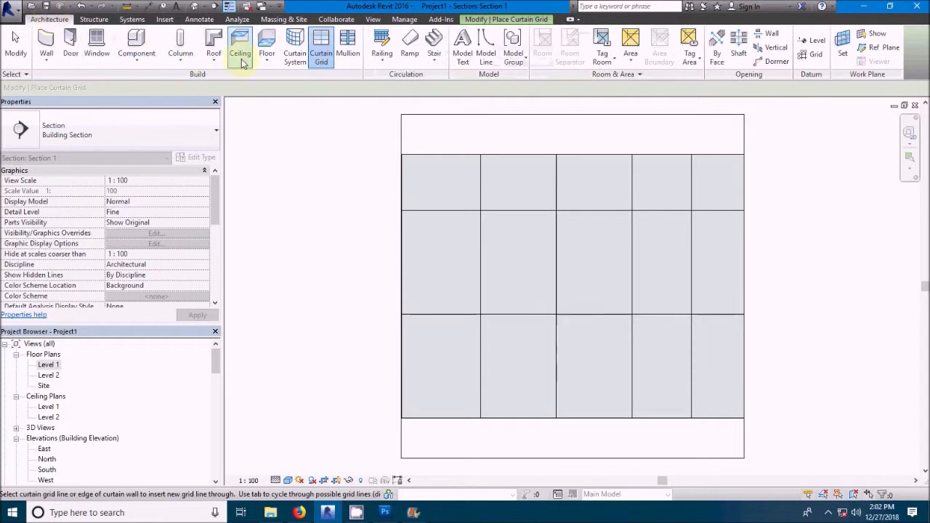
pyautogui.click(349, 48)
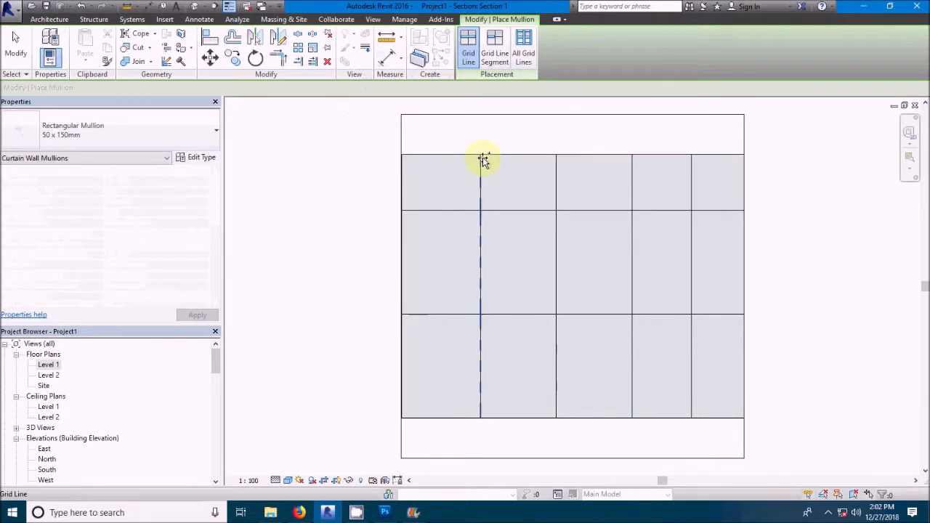
pyautogui.click(527, 58)
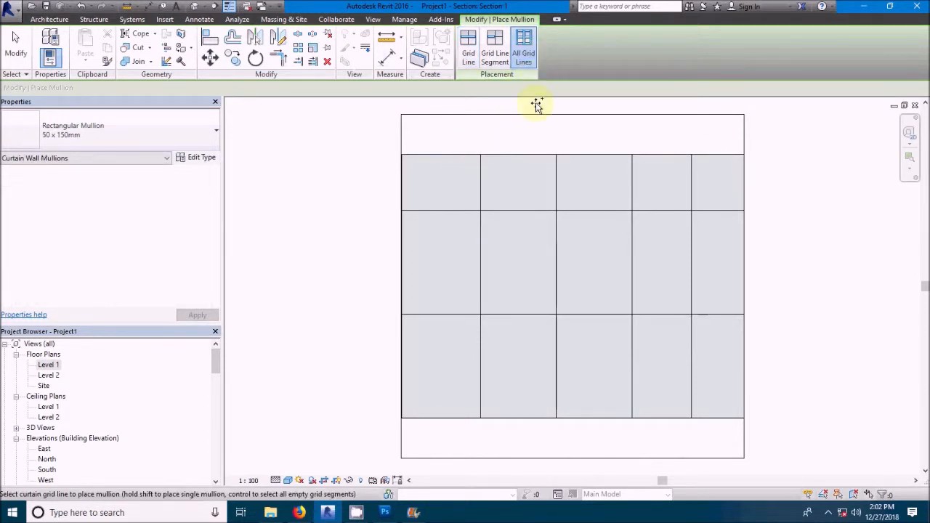
pyautogui.click(545, 154)
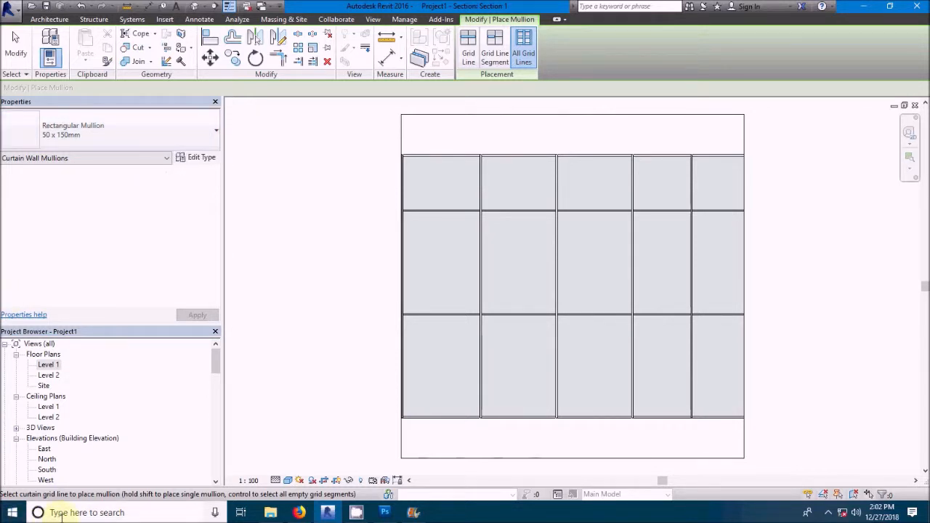
pyautogui.press('Escape')
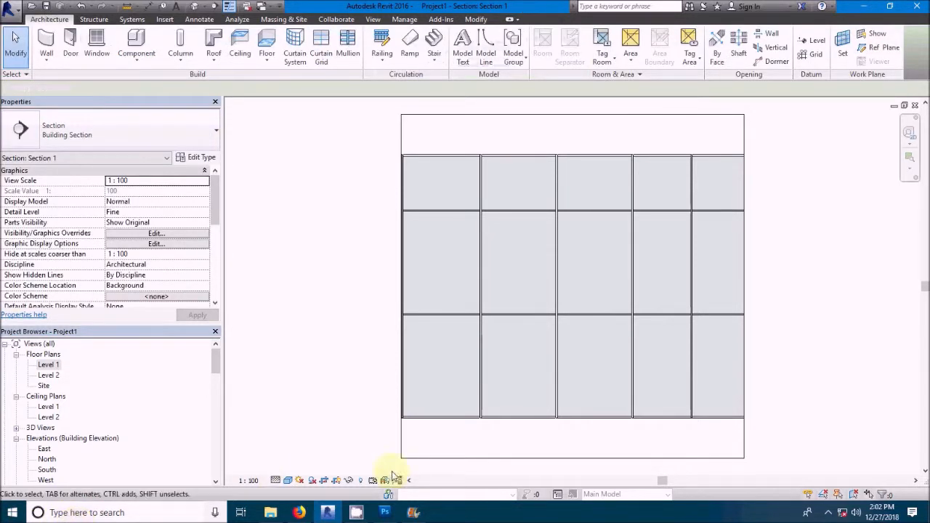
# Step: Delete the horizontal mullion segment on the lower grid line in the second column of panels
pyautogui.click(514, 315)
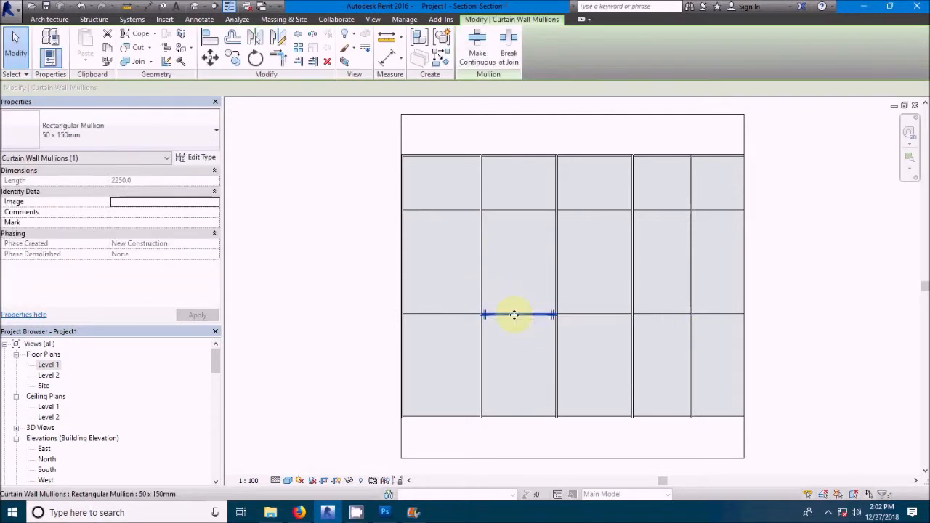
pyautogui.scroll(5, 512, 314)
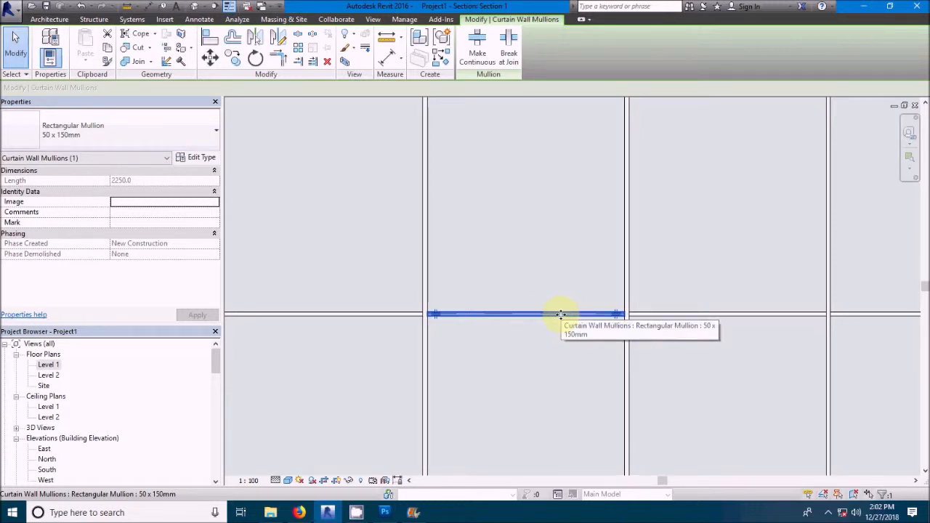
pyautogui.press('Delete')
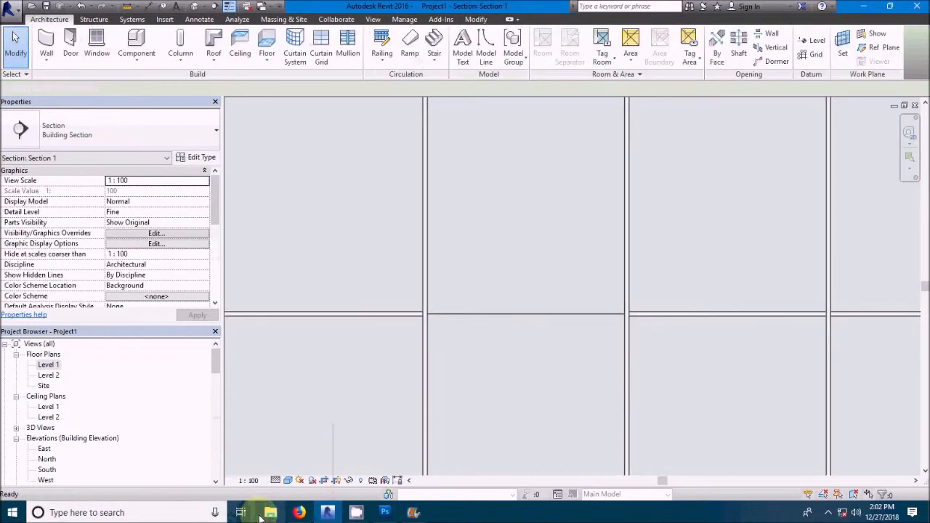
pyautogui.scroll(-3, 457, 303)
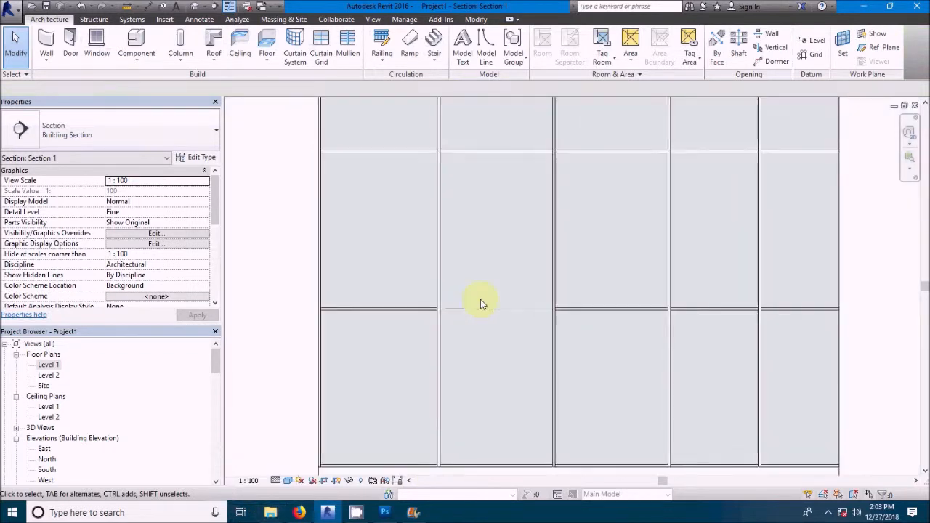
# Step: Create a new family from the Metric Profile-Mullion template
pyautogui.click(13, 10)
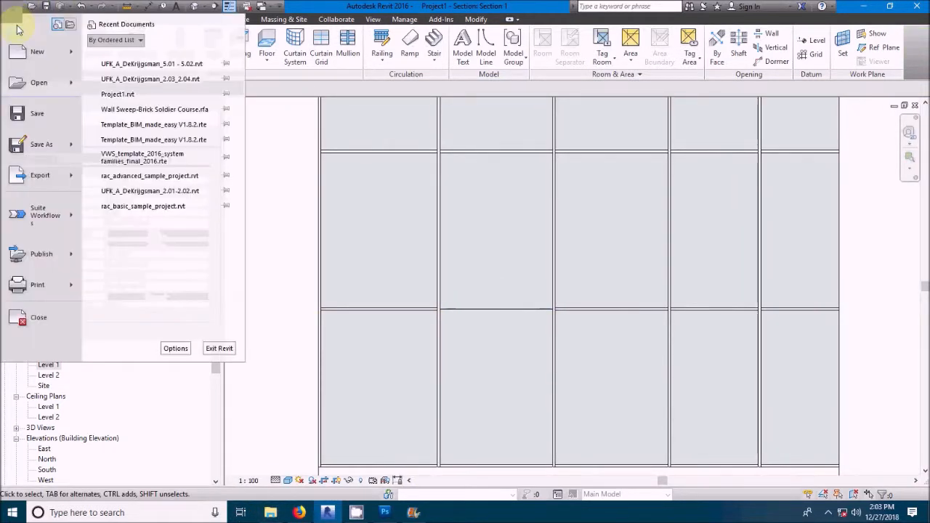
pyautogui.moveTo(29, 49)
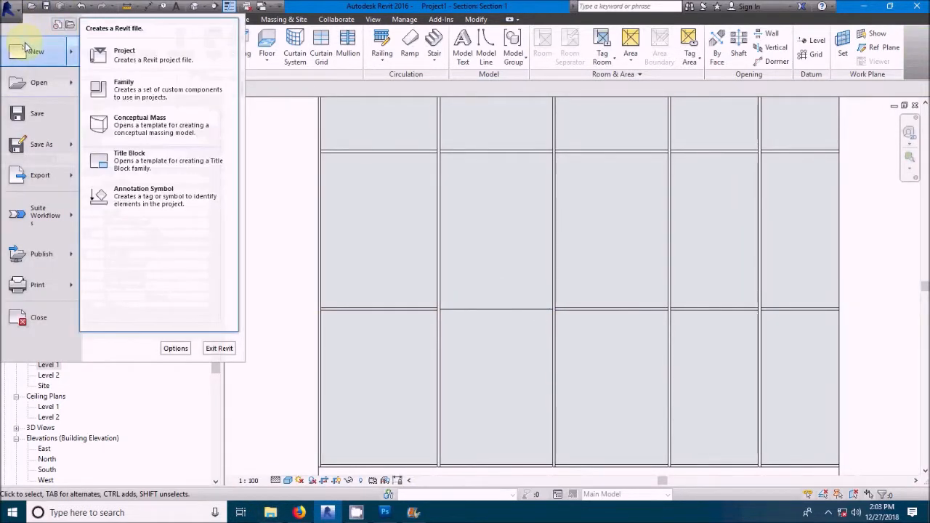
pyautogui.click(155, 85)
pyautogui.scroll(-5, 393, 240)
pyautogui.scroll(-12, 410, 245)
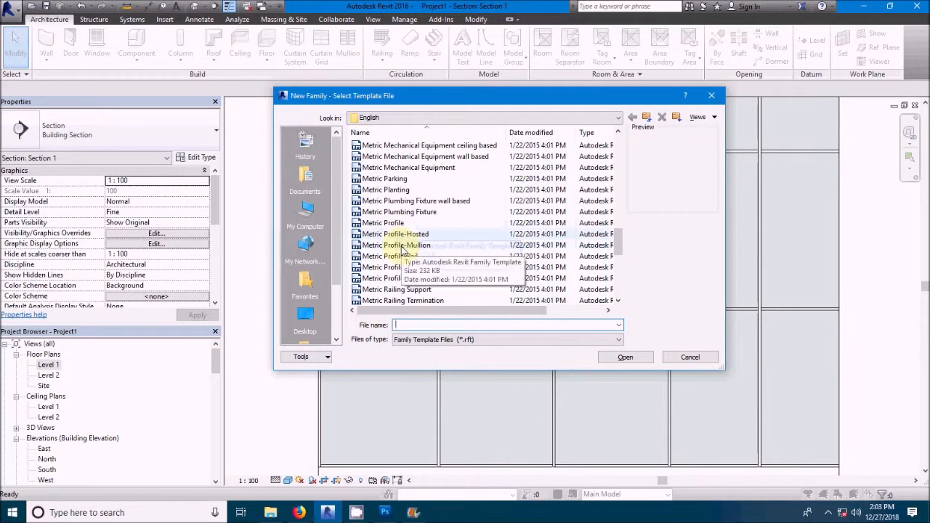
pyautogui.click(402, 247)
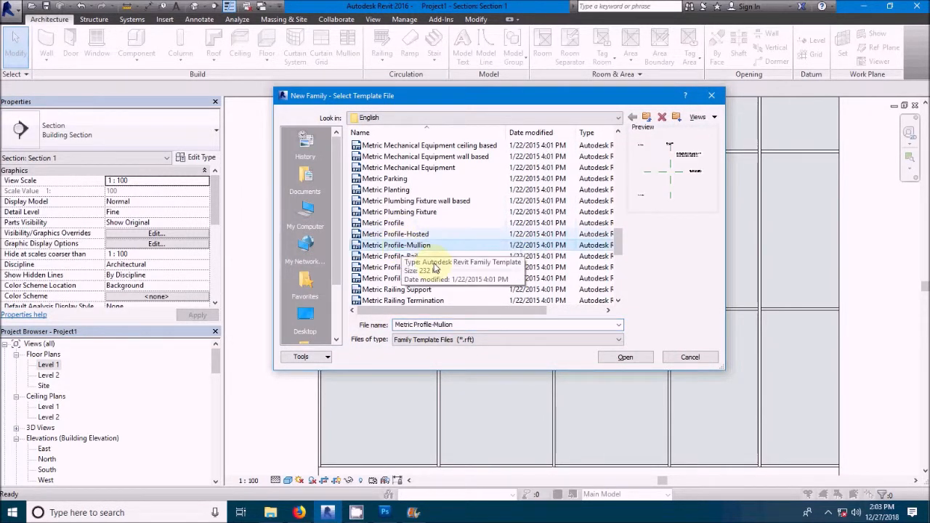
pyautogui.click(614, 360)
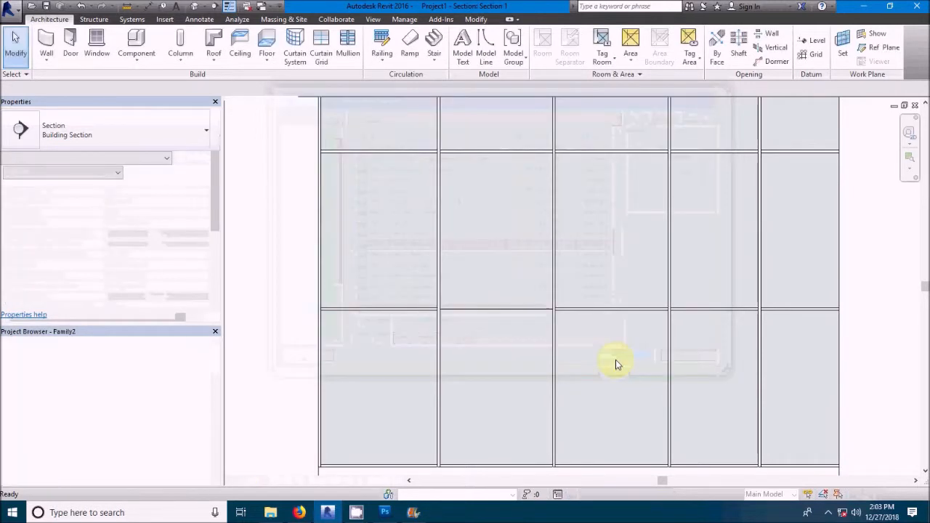
pyautogui.scroll(3, 650, 300)
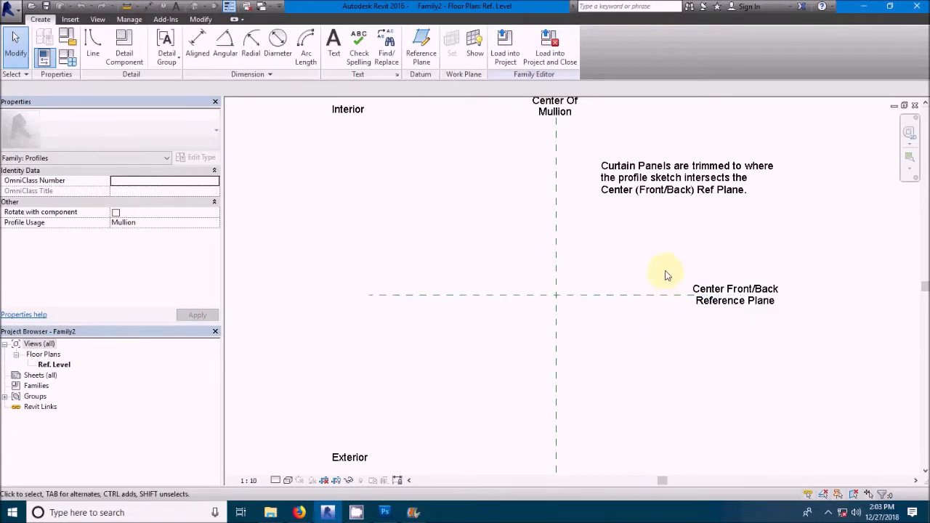
pyautogui.moveTo(665, 274); pyautogui.dragTo(625, 293, button='middle')
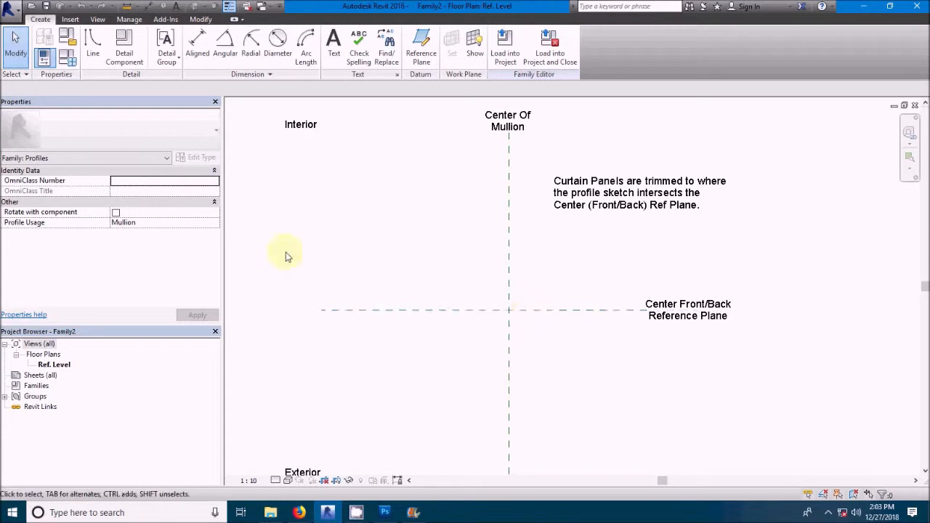
# Step: Add reference planes at 20 offsets, two on each side of the mullion's vertical centre plane and one on each side of the Center Front/Back plane
pyautogui.click(509, 247)
pyautogui.rightClick(509, 244)
pyautogui.click(440, 243)
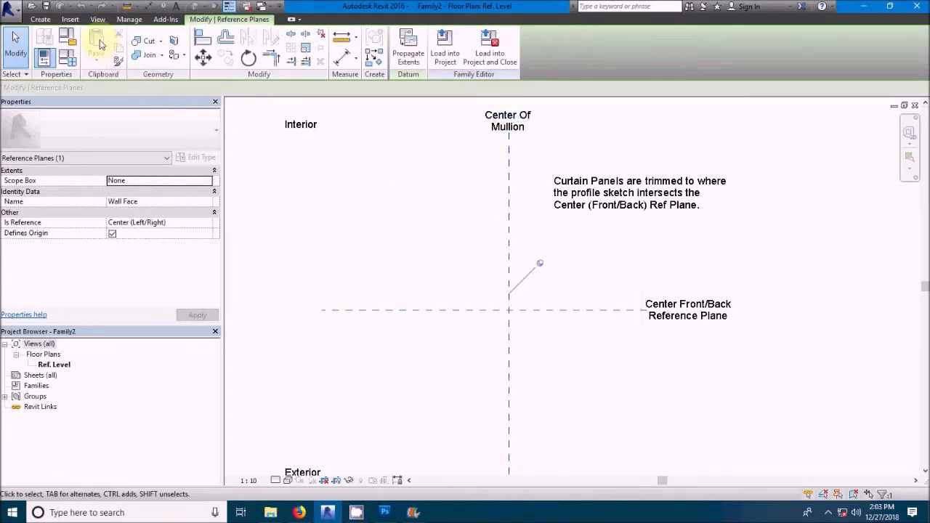
pyautogui.rightClick(507, 253)
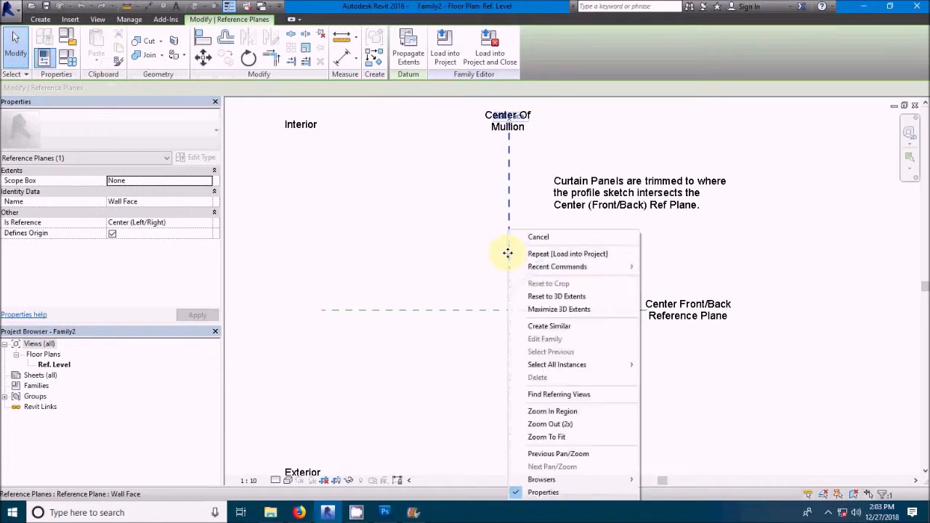
pyautogui.click(550, 326)
pyautogui.click(410, 35)
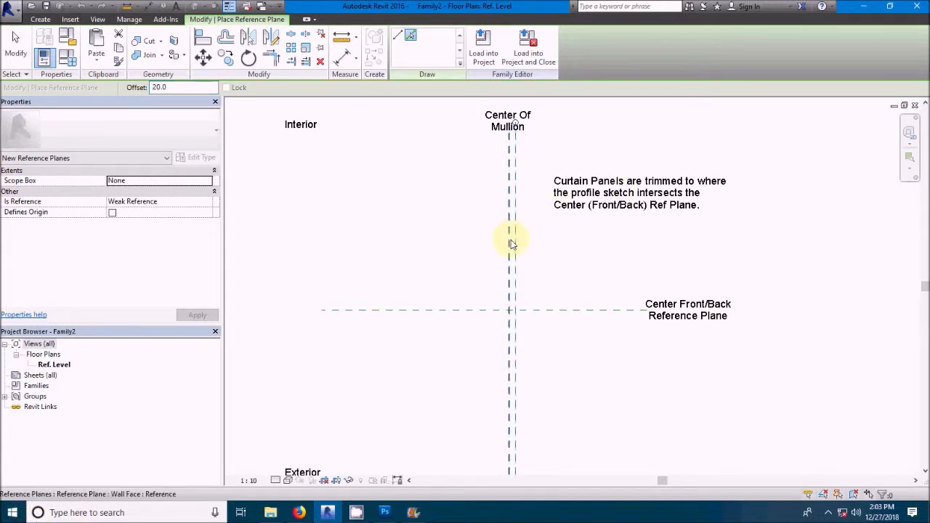
pyautogui.click(515, 240)
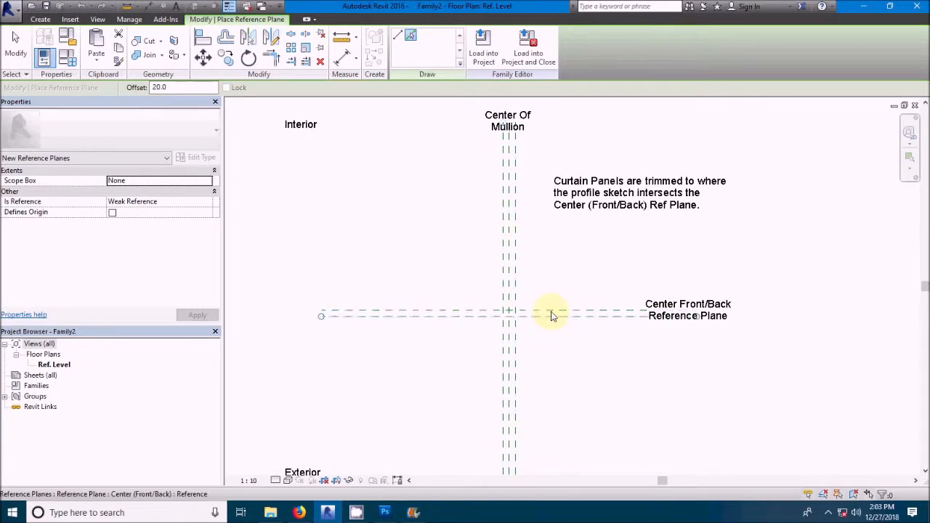
pyautogui.click(551, 314)
pyautogui.scroll(3, 516, 279)
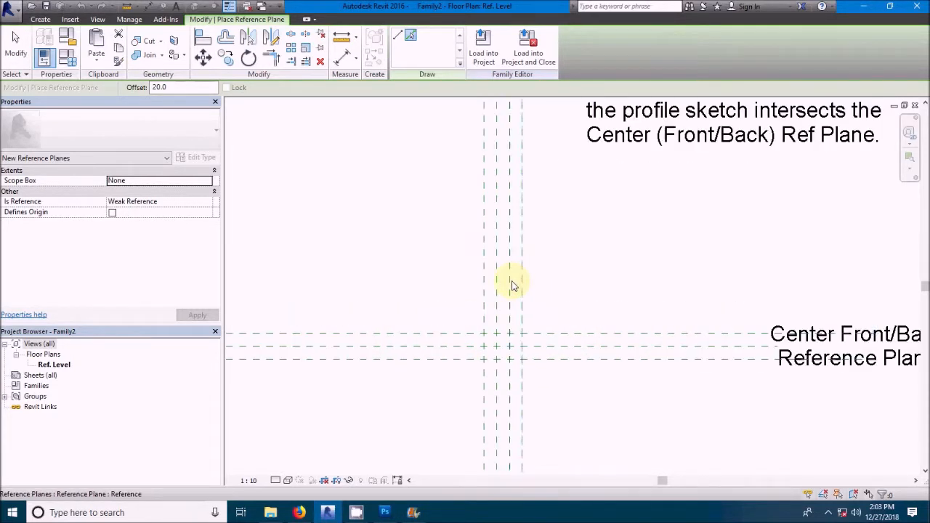
pyautogui.click(484, 294)
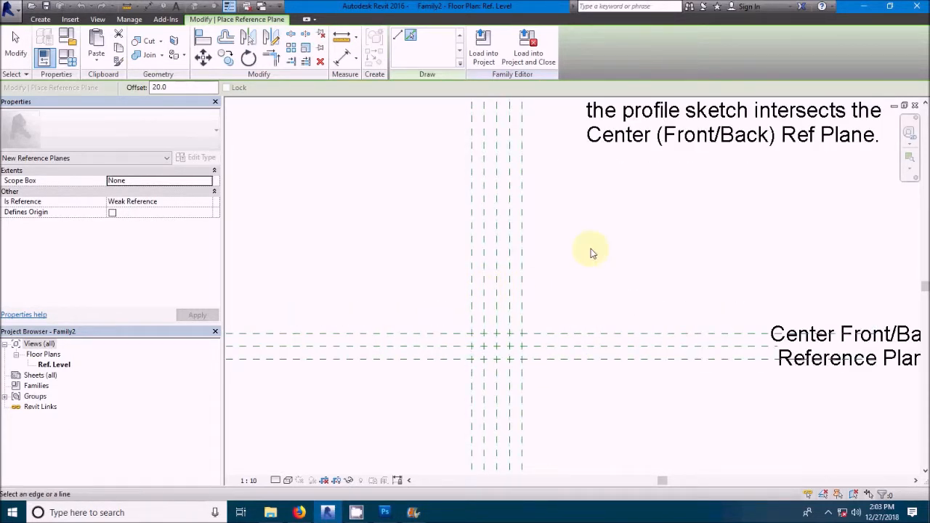
# Step: Draw a closed T-shaped profile along the reference planes, its wide part above the Center Front/Back plane and its narrow stem below
pyautogui.click(42, 19)
pyautogui.click(93, 44)
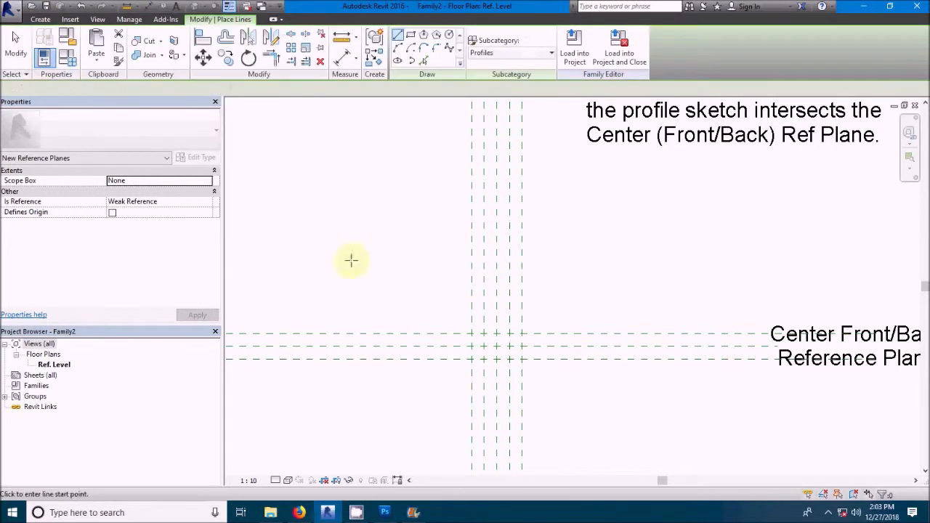
pyautogui.scroll(3, 472, 336)
pyautogui.click(467, 337)
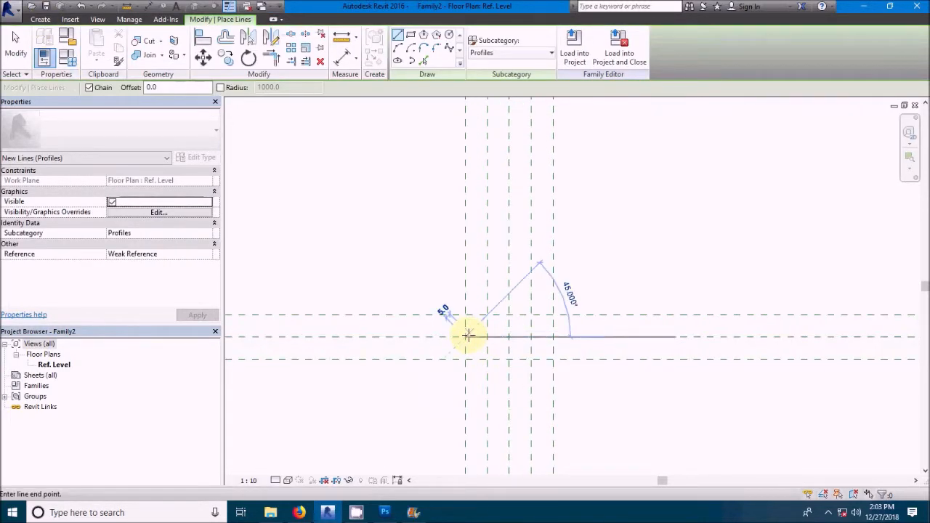
pyautogui.click(466, 315)
pyautogui.click(554, 315)
pyautogui.click(554, 336)
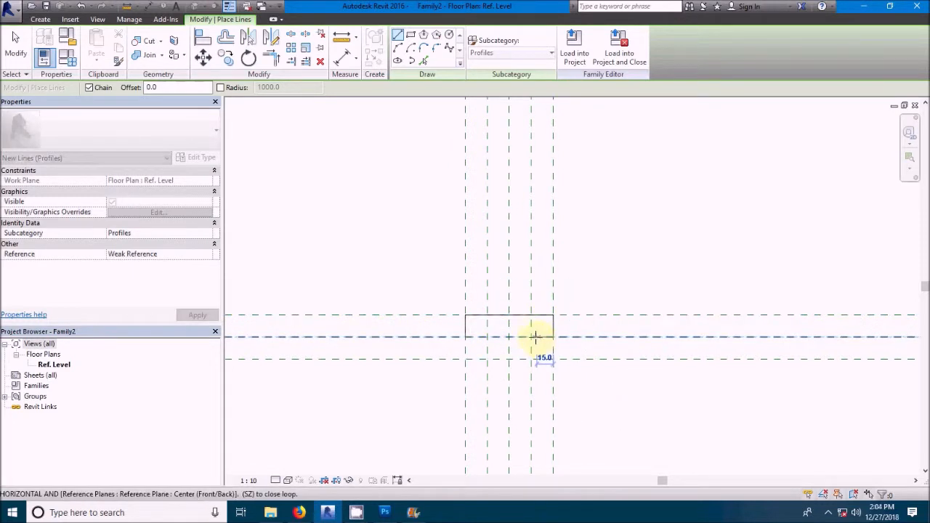
pyautogui.click(531, 358)
pyautogui.click(488, 358)
pyautogui.click(488, 336)
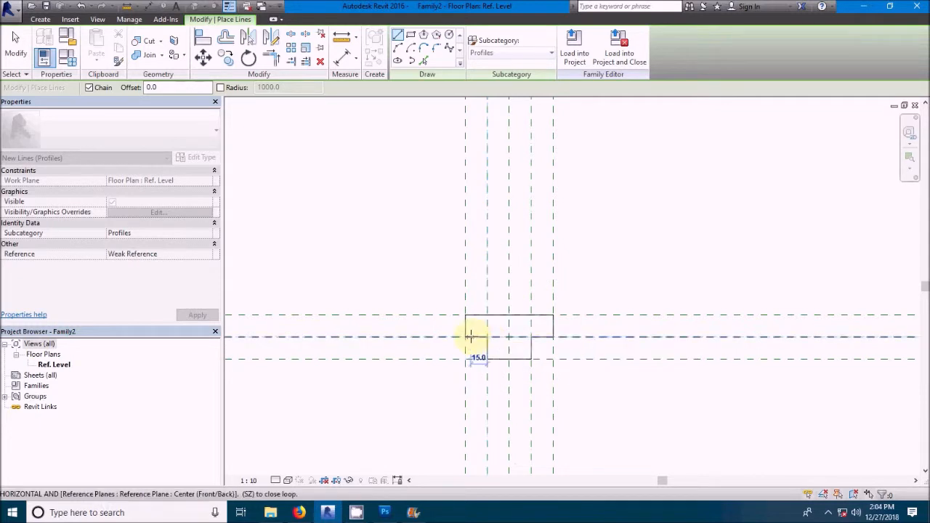
pyautogui.click(466, 336)
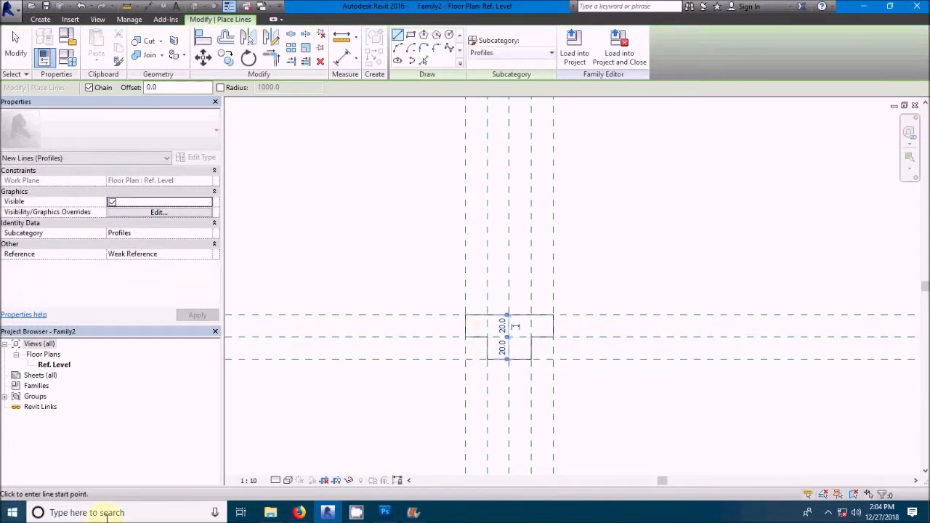
pyautogui.press('Escape')
pyautogui.press('Escape')
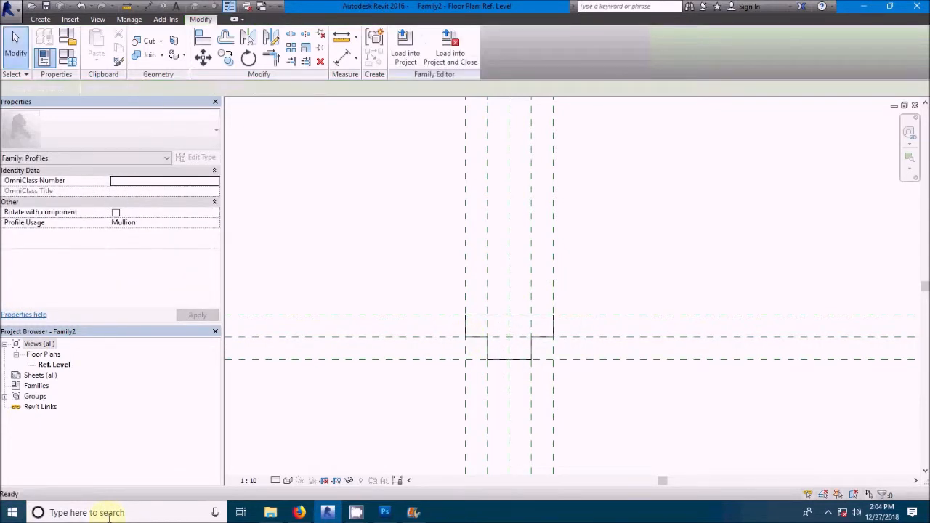
# Step: Save the family to the Desktop as m1 and load it into the project
pyautogui.click(10, 9)
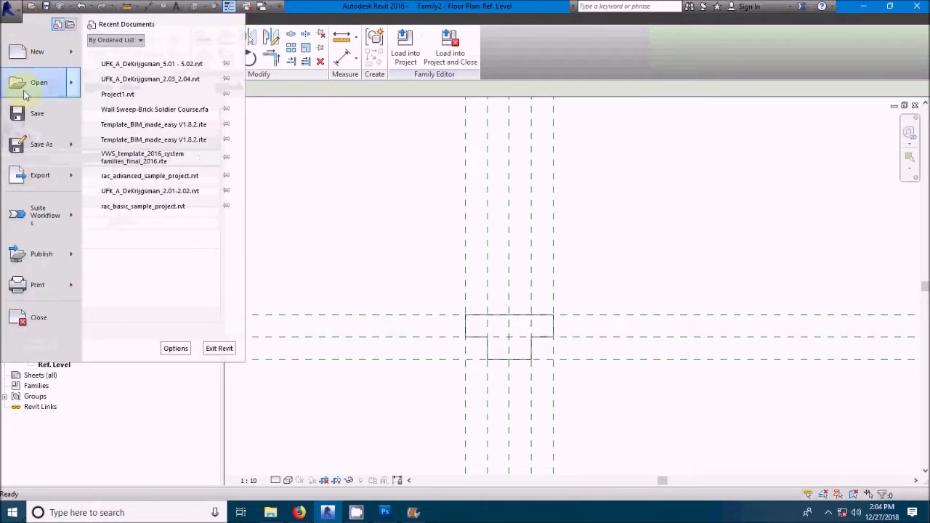
pyautogui.moveTo(38, 144)
pyautogui.click(160, 96)
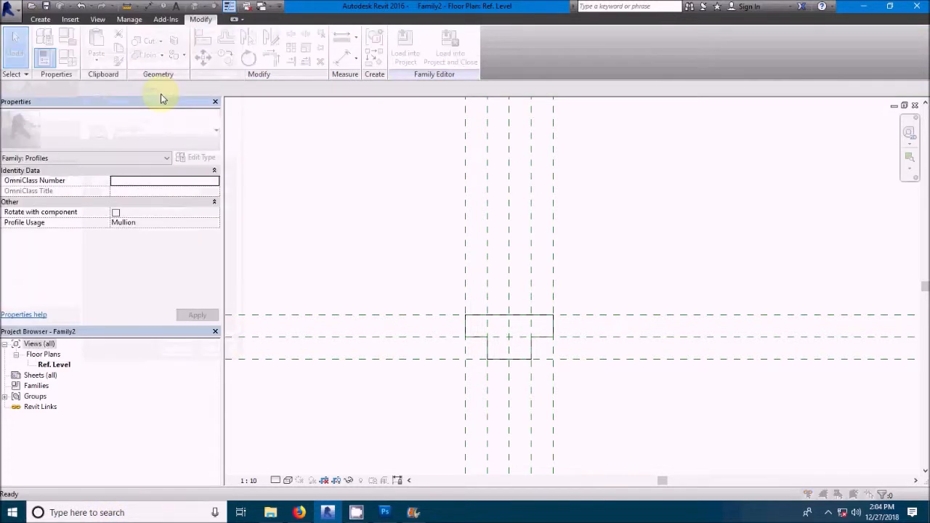
pyautogui.click(271, 335)
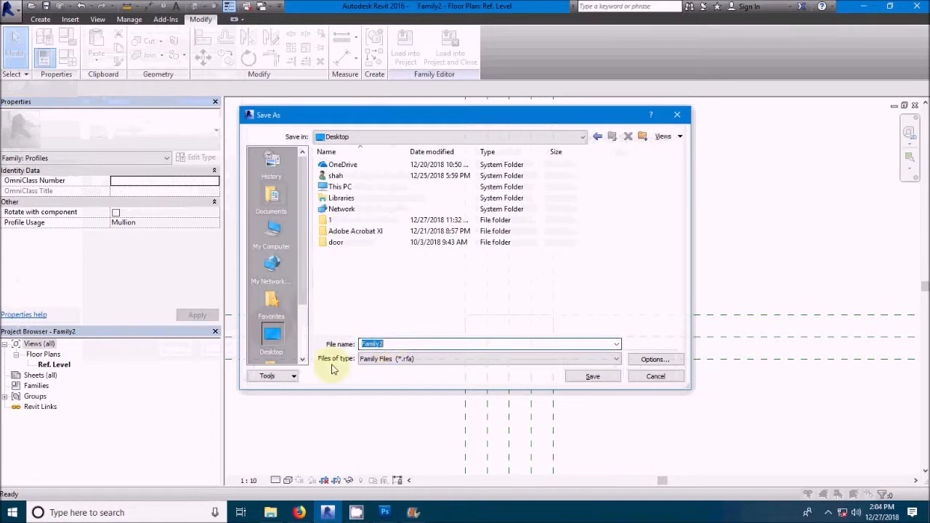
pyautogui.write('m')
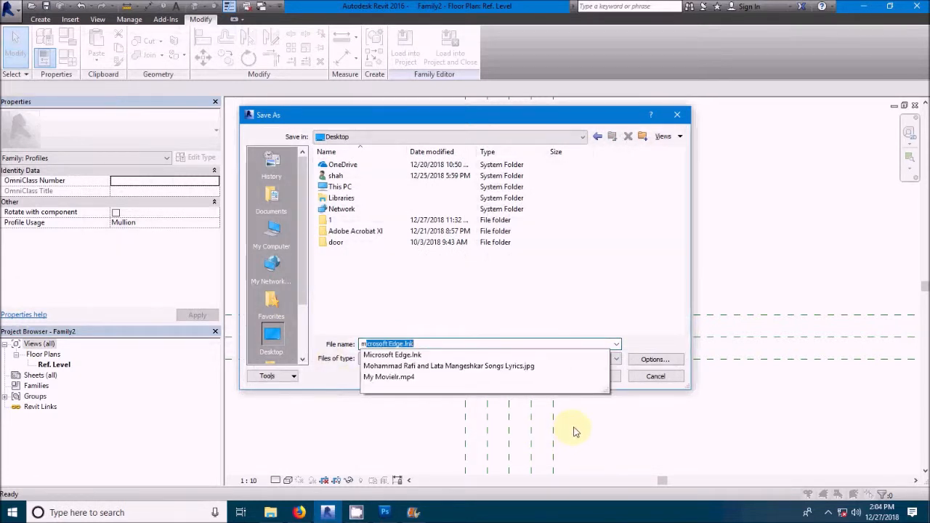
pyautogui.write('1')
pyautogui.press('Return')
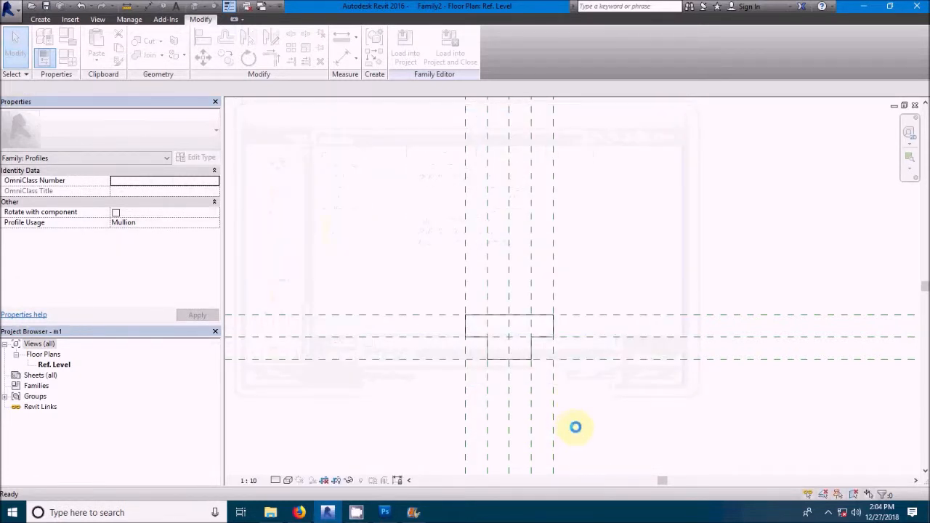
pyautogui.click(398, 50)
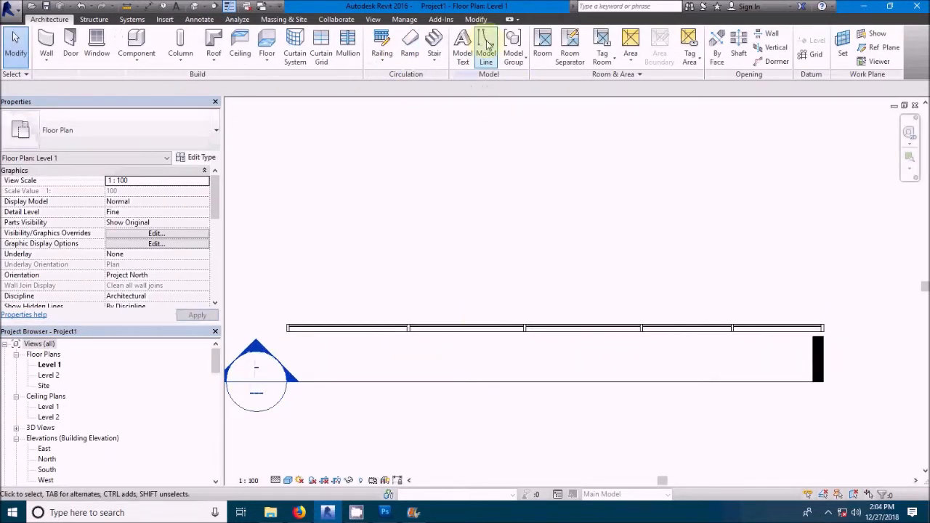
# Step: Check the available curtain wall mullion types and locate the loaded m1 family among the project's profiles
pyautogui.click(345, 58)
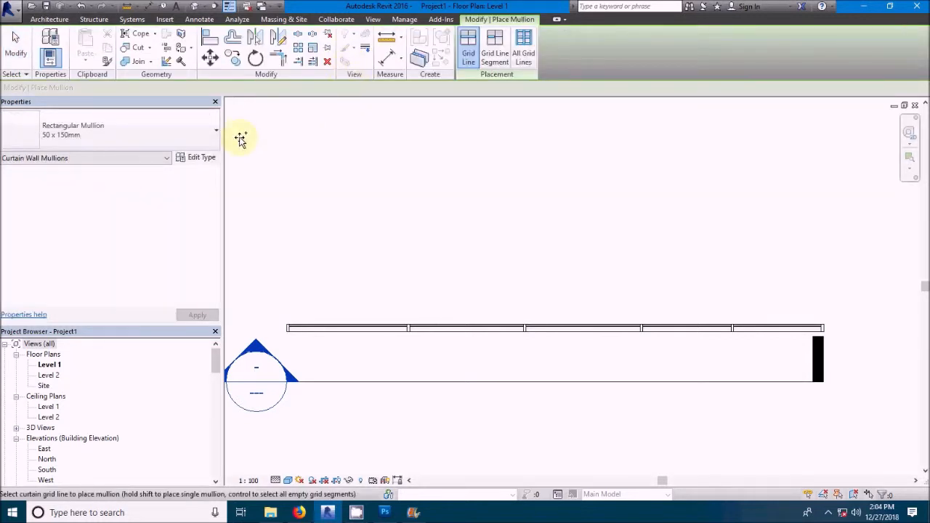
pyautogui.click(204, 142)
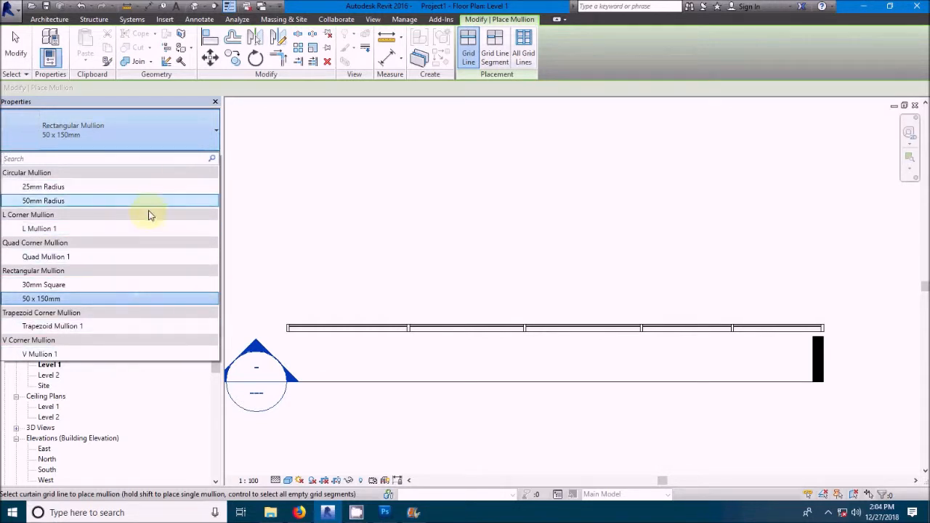
pyautogui.click(298, 166)
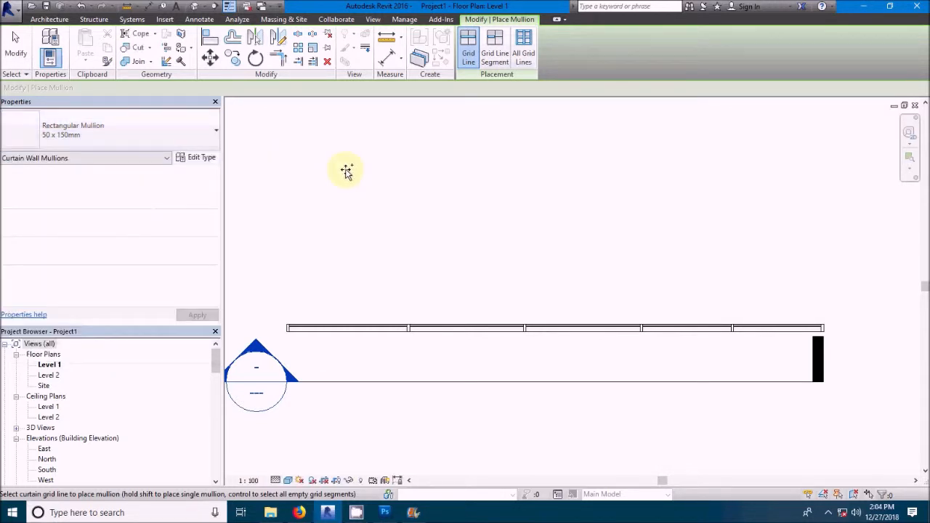
pyautogui.click(218, 366)
pyautogui.moveTo(218, 367); pyautogui.dragTo(214, 438)
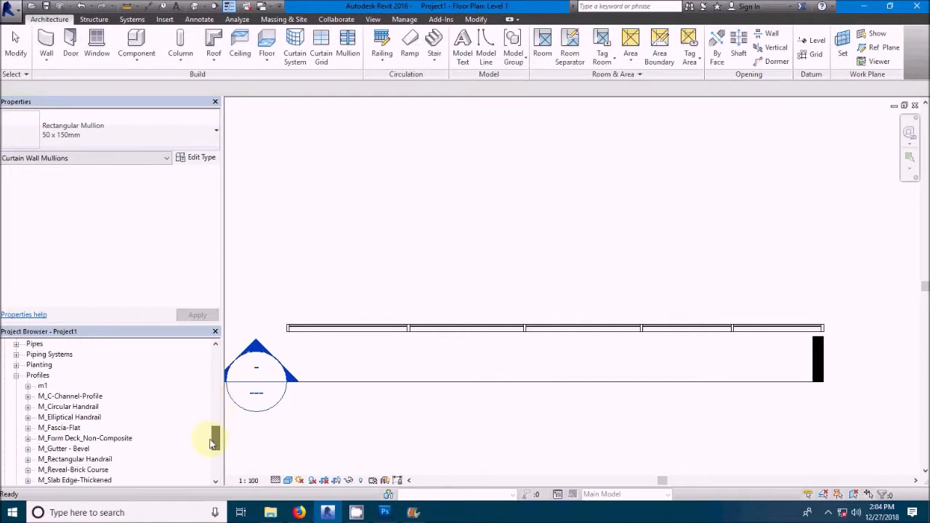
pyautogui.click(42, 387)
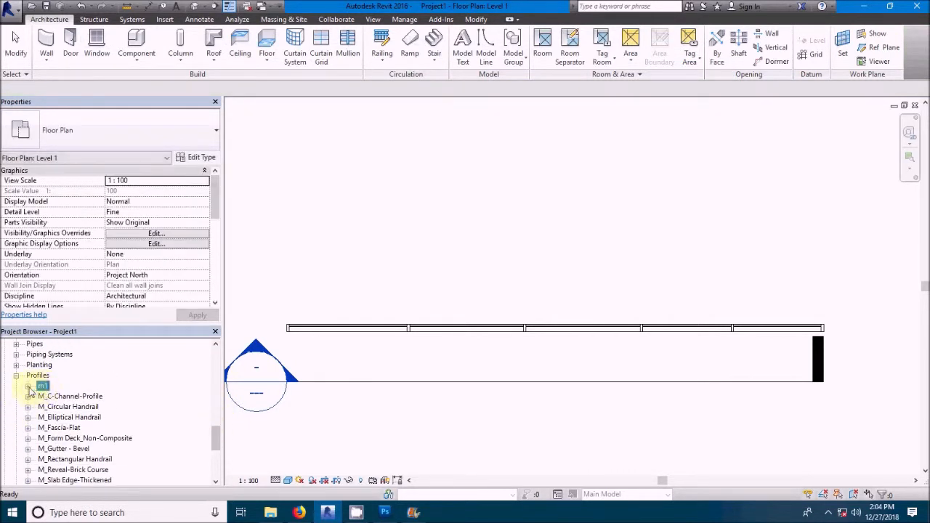
pyautogui.click(27, 386)
# Step: Duplicate the 30mm Square type of the Rectangular Mullion family under the name m1
pyautogui.scroll(10, 52, 401)
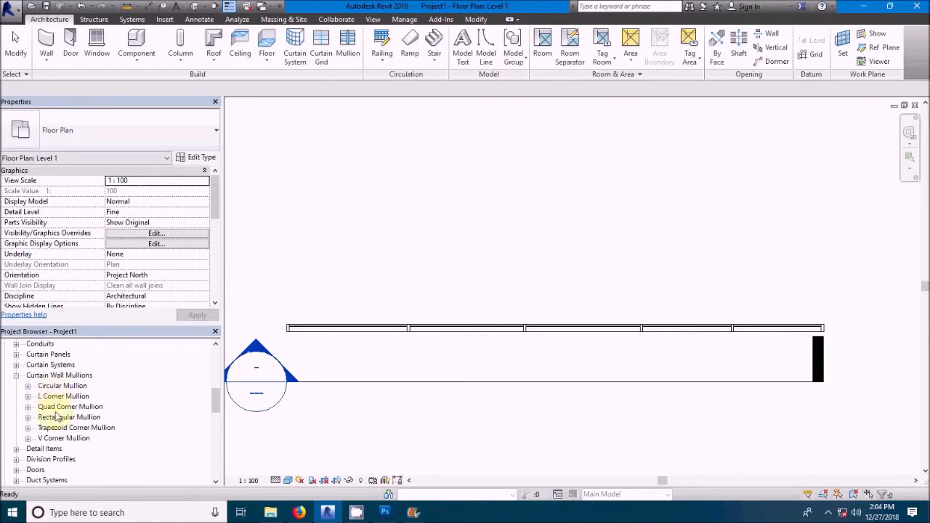
pyautogui.click(58, 418)
pyautogui.click(27, 418)
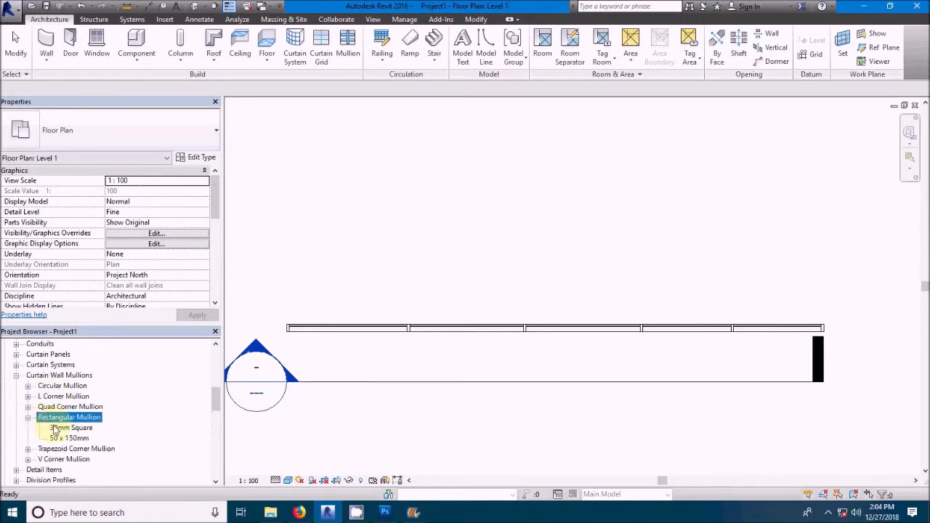
pyautogui.doubleClick(69, 427)
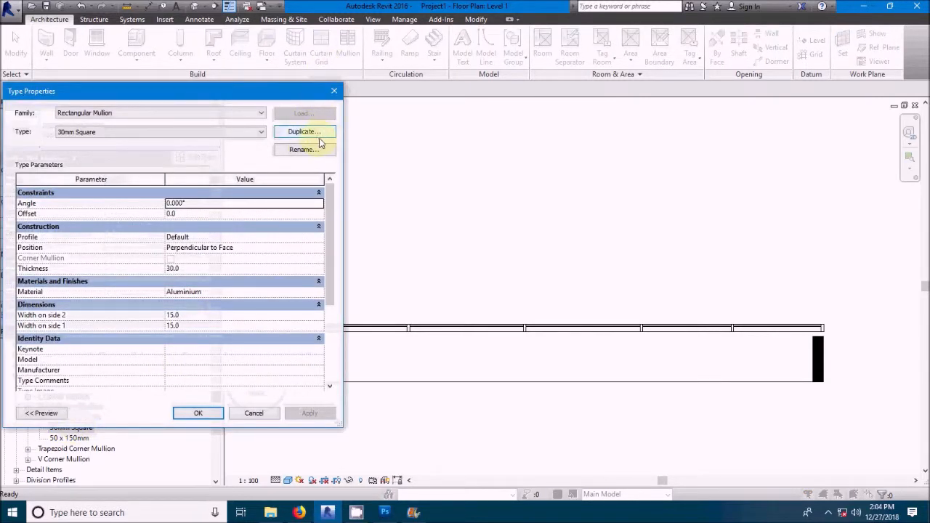
pyautogui.moveTo(259, 93); pyautogui.dragTo(348, 77)
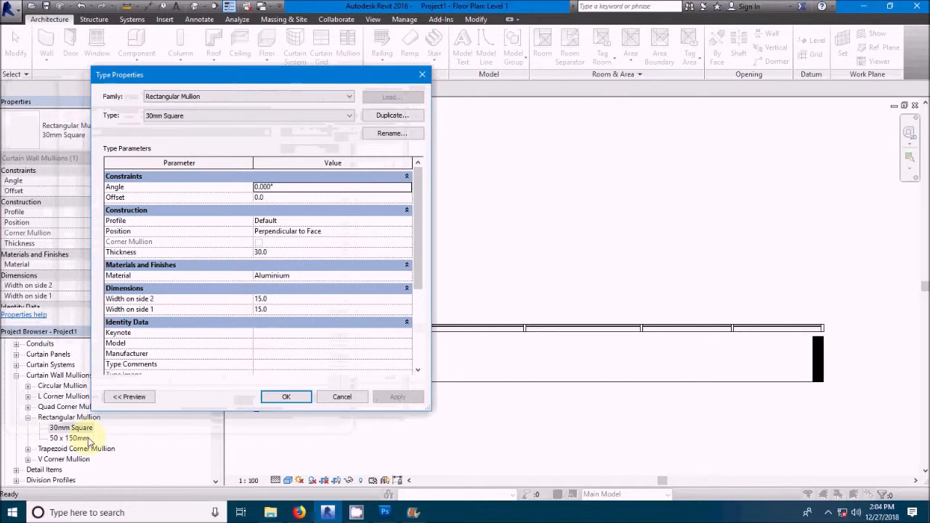
pyautogui.click(383, 119)
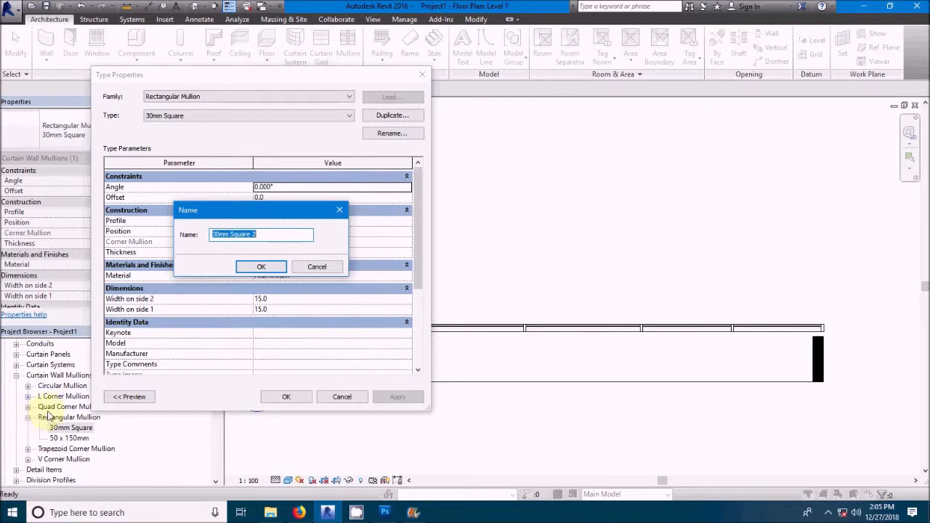
pyautogui.write('m1')
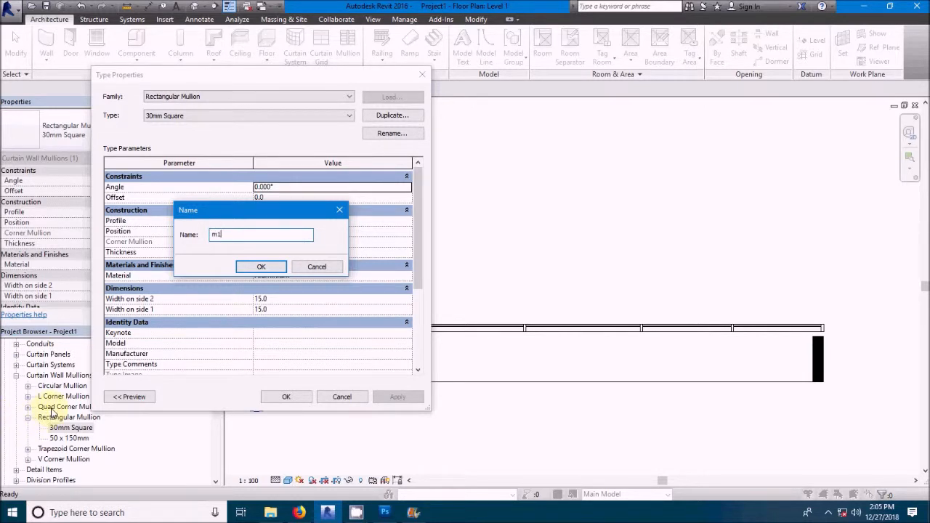
pyautogui.click(266, 267)
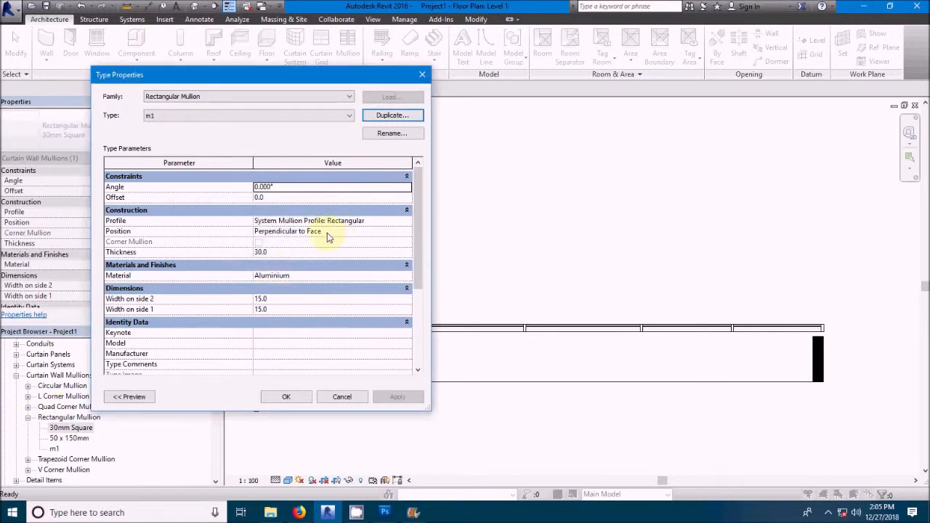
# Step: Set the m1 mullion type's profile to m1 : m1
pyautogui.click(407, 221)
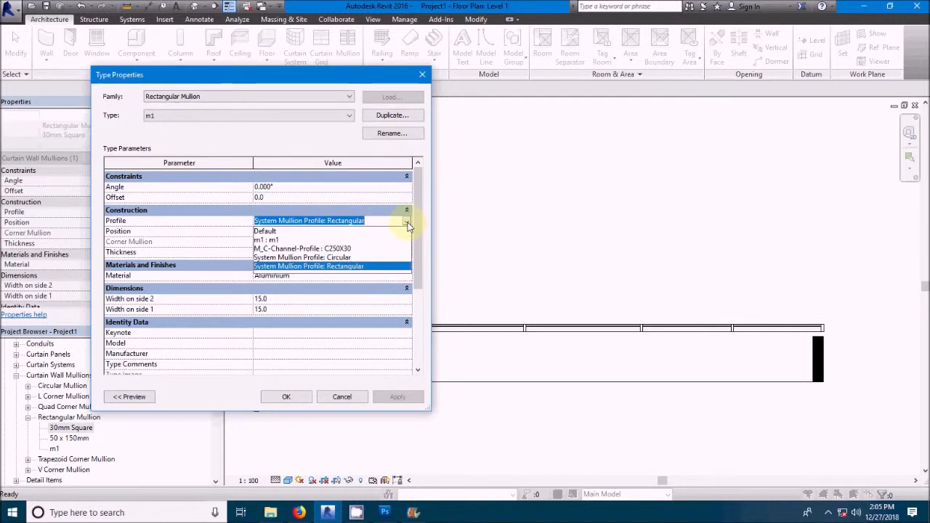
pyautogui.click(270, 240)
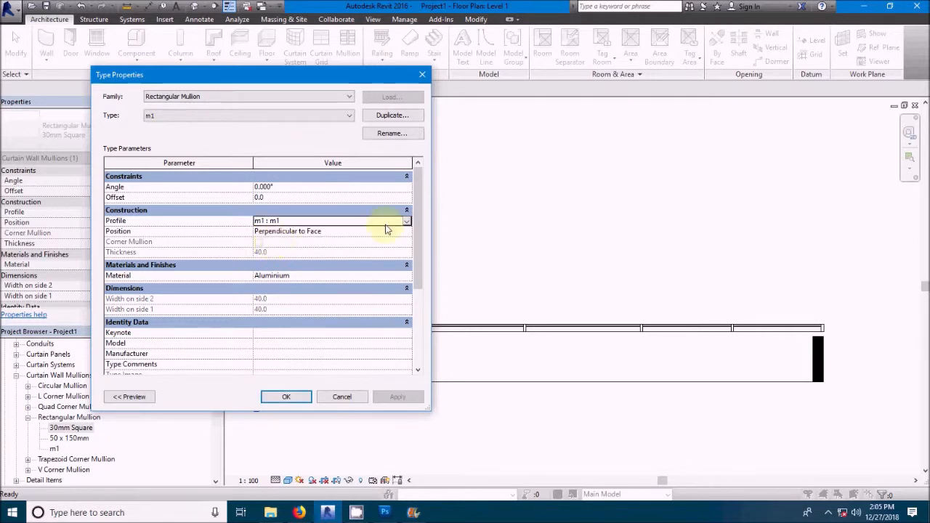
pyautogui.click(309, 400)
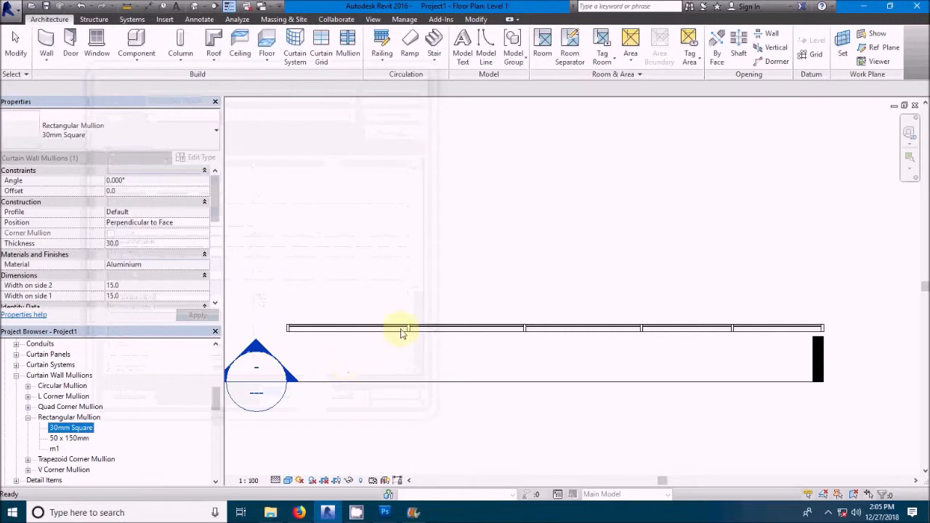
# Step: In the Section 1 view, place an m1 mullion on the empty horizontal grid segment in the second column of panels
pyautogui.click(418, 386)
pyautogui.rightClick(417, 387)
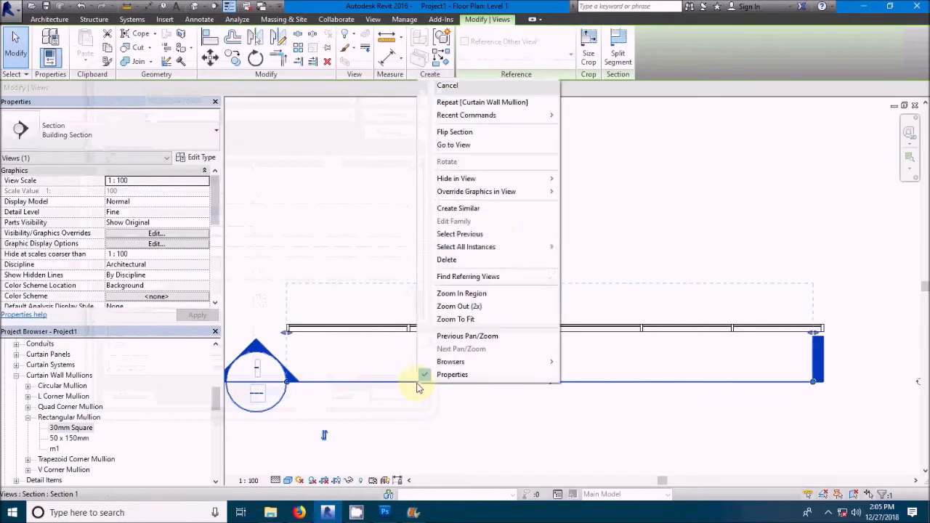
pyautogui.click(485, 143)
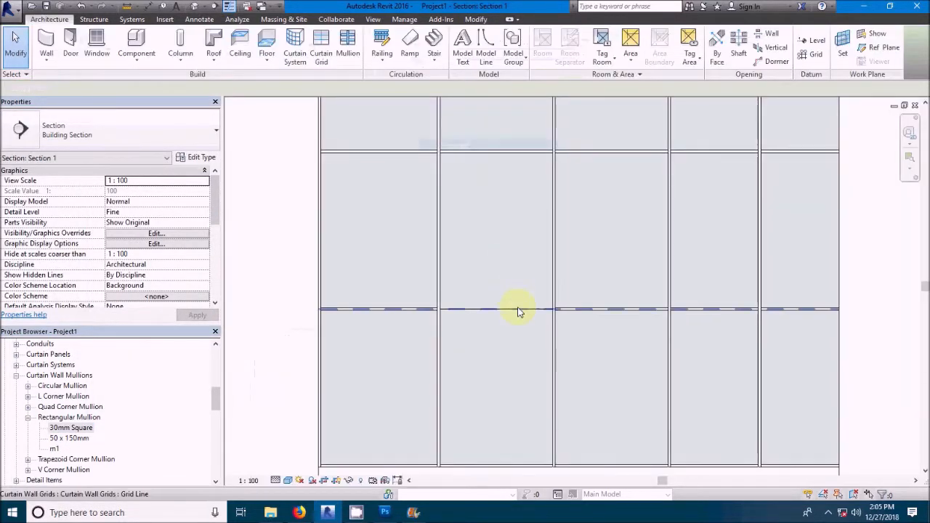
pyautogui.click(341, 58)
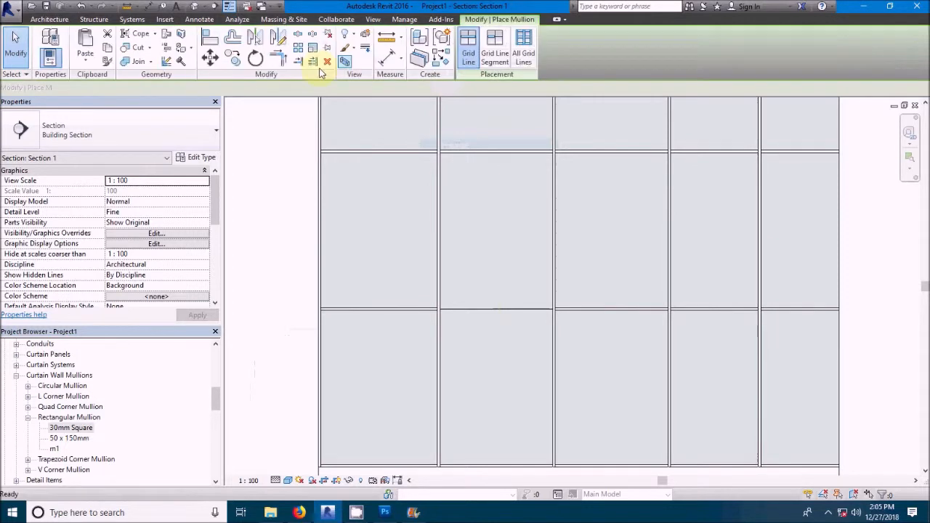
pyautogui.click(152, 123)
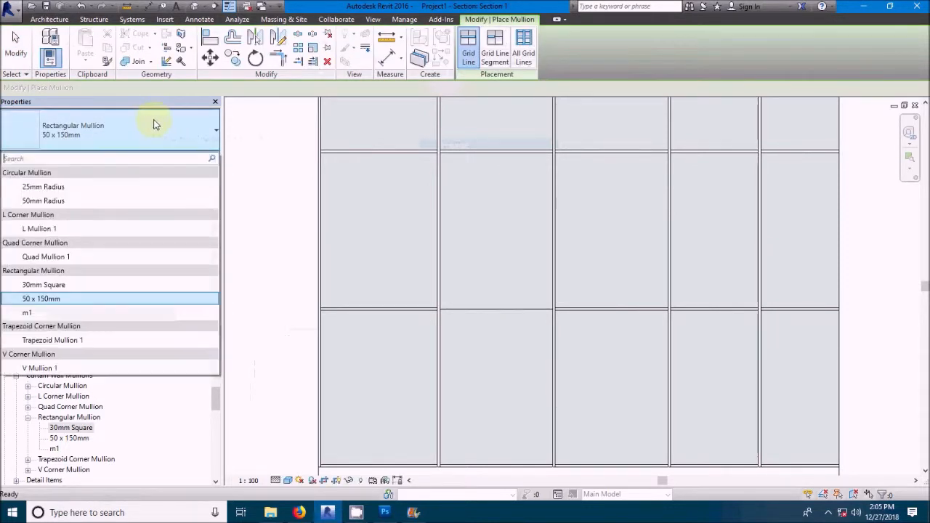
pyautogui.click(58, 314)
pyautogui.click(469, 312)
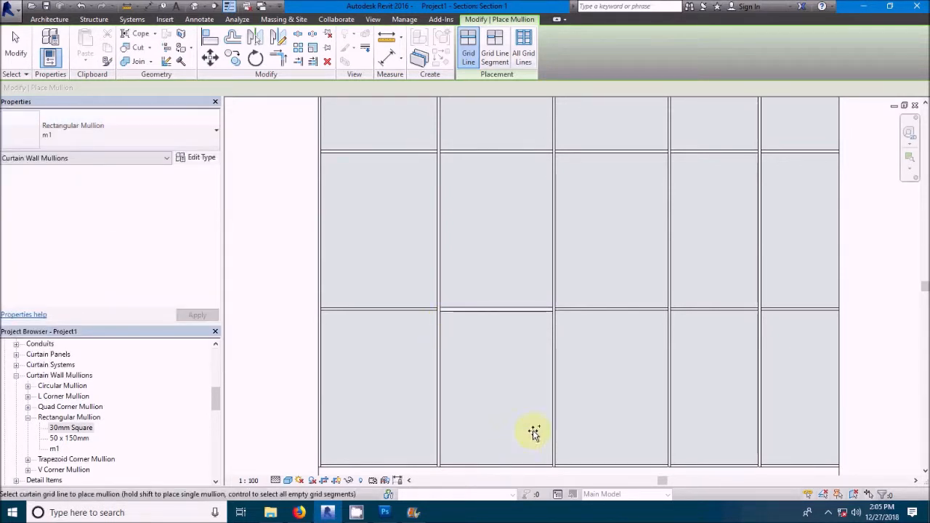
# Step: Examine the placed m1 mullion up close in the section and the default 3D view
pyautogui.scroll(2, 534, 303)
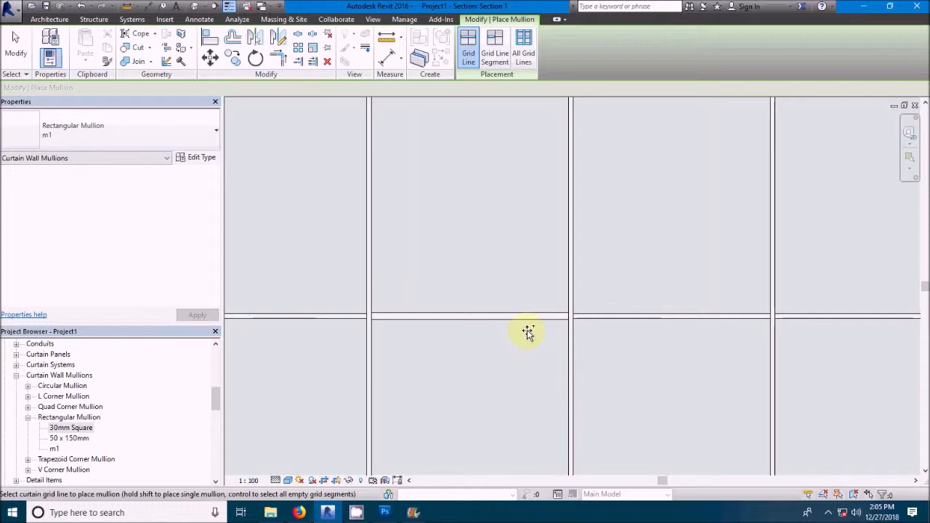
pyautogui.click(197, 6)
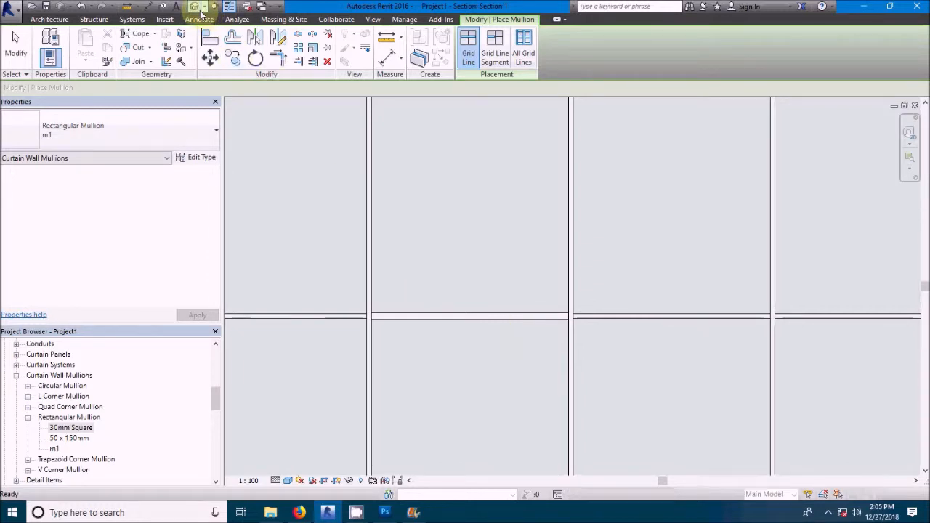
pyautogui.scroll(3, 404, 155)
pyautogui.scroll(5, 460, 210)
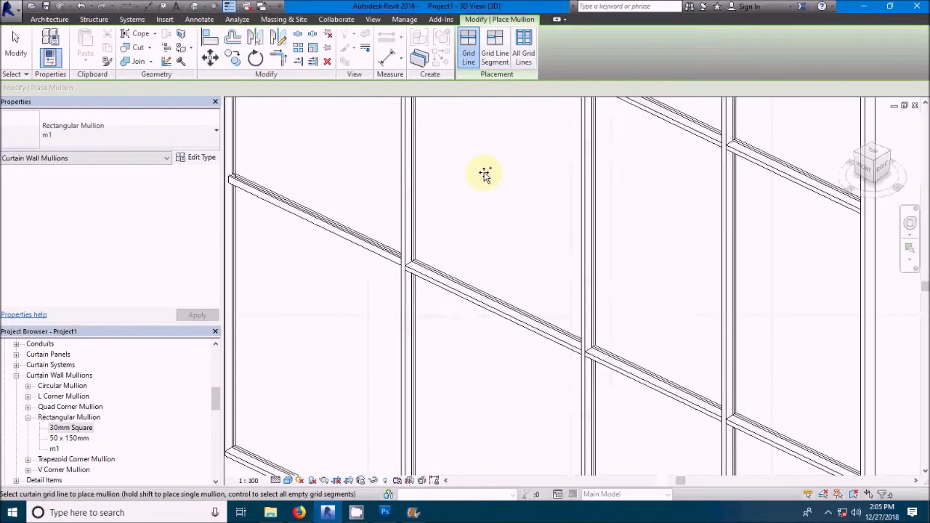
# Step: Compare the m1 mullion with the adjoining mullions along the same horizontal grid line in the 3D view
pyautogui.scroll(-2, 462, 212)
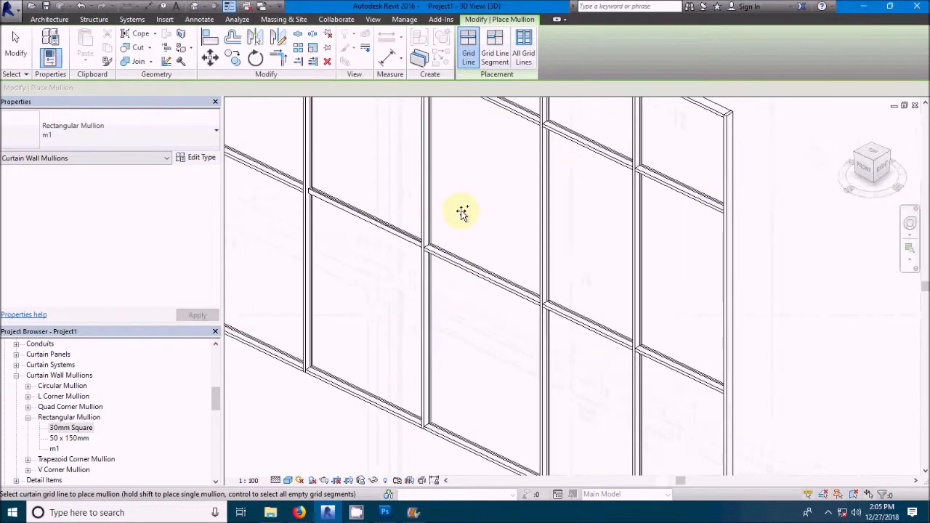
pyautogui.scroll(3, 339, 197)
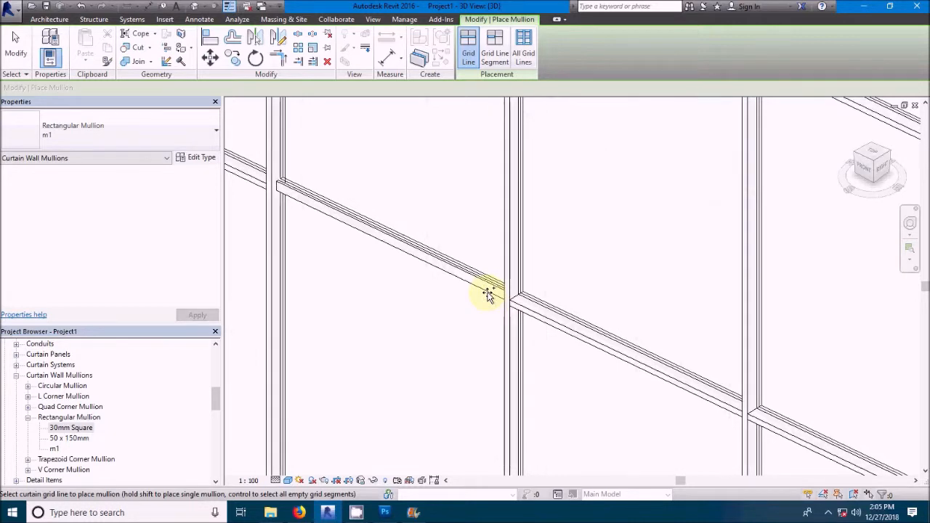
pyautogui.scroll(-3, 488, 294)
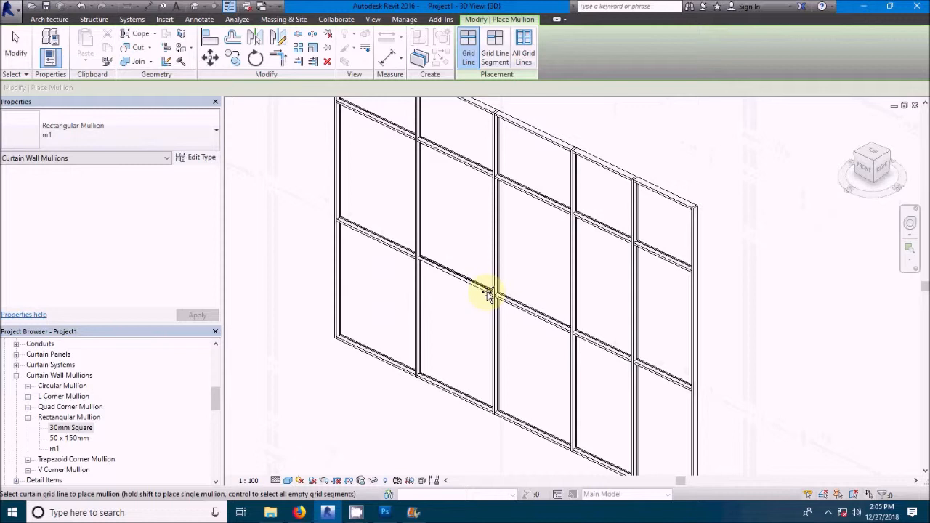
# Step: End mullion placement and bring up the application's file commands
pyautogui.click(95, 409)
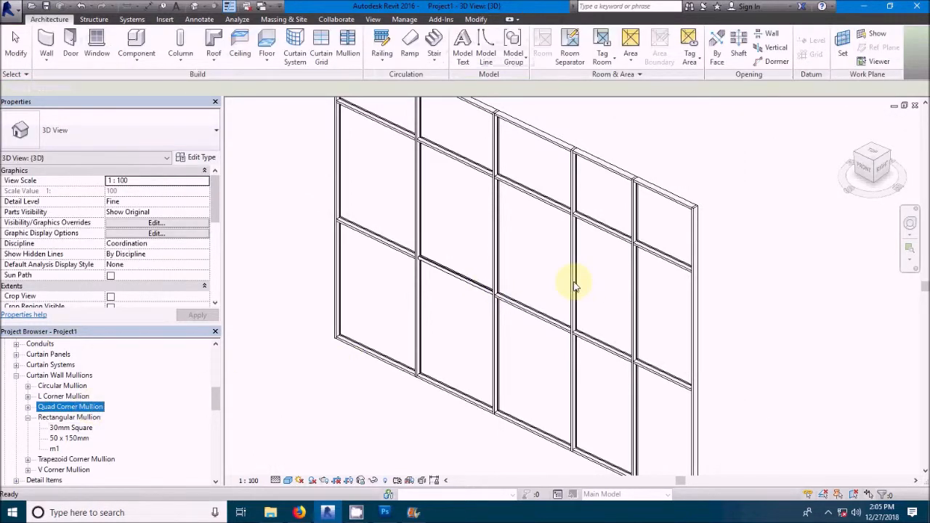
pyautogui.click(40, 376)
pyautogui.scroll(2, 39, 378)
pyautogui.scroll(6, 40, 379)
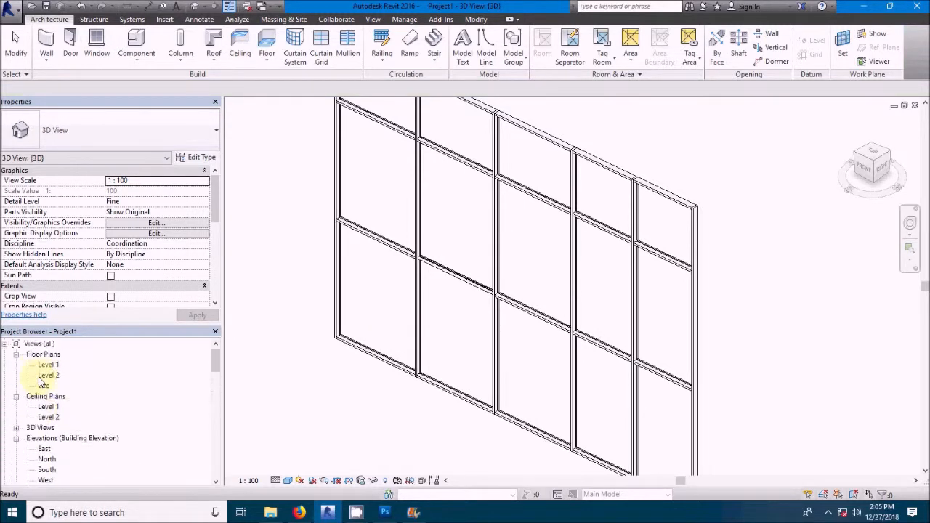
pyautogui.click(9, 12)
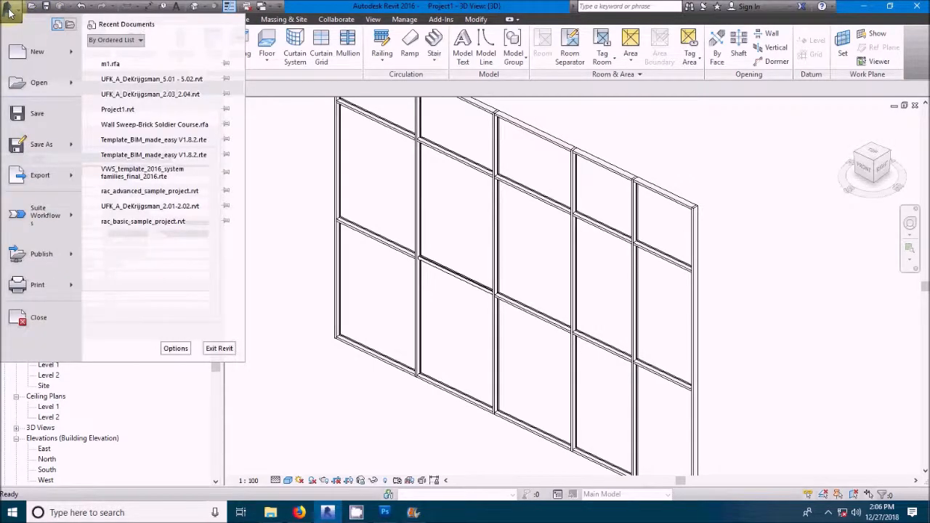